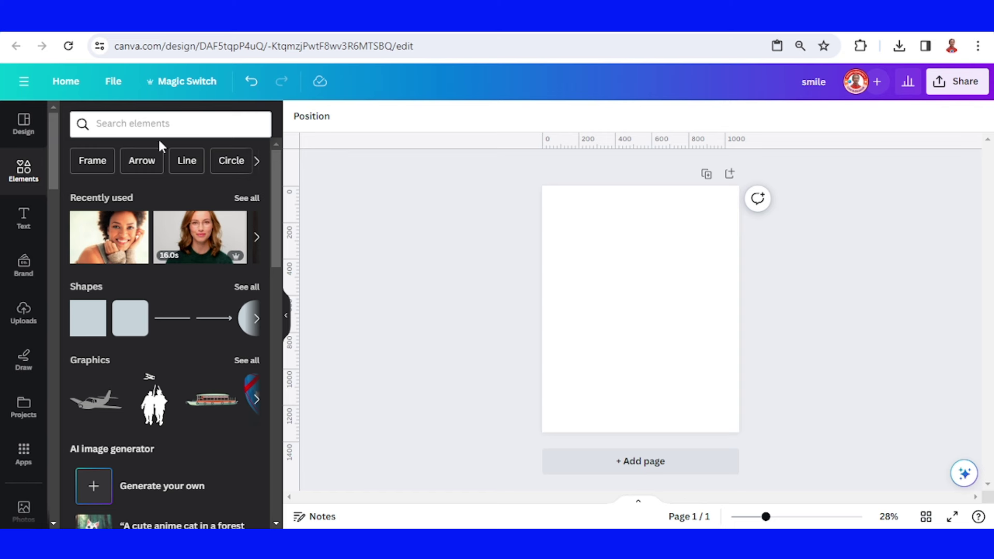
- Check that rulers and guides are shown, then place a vertical guide at the horizontal centre of the page
{"action": "left_click", "coordinate": [115, 84]}
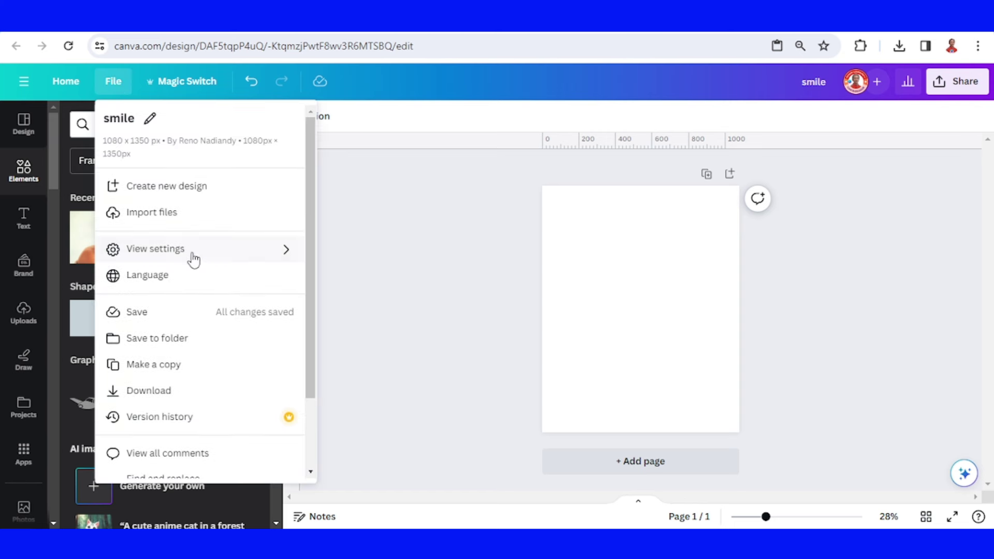
{"action": "mouse_move", "coordinate": [189, 259]}
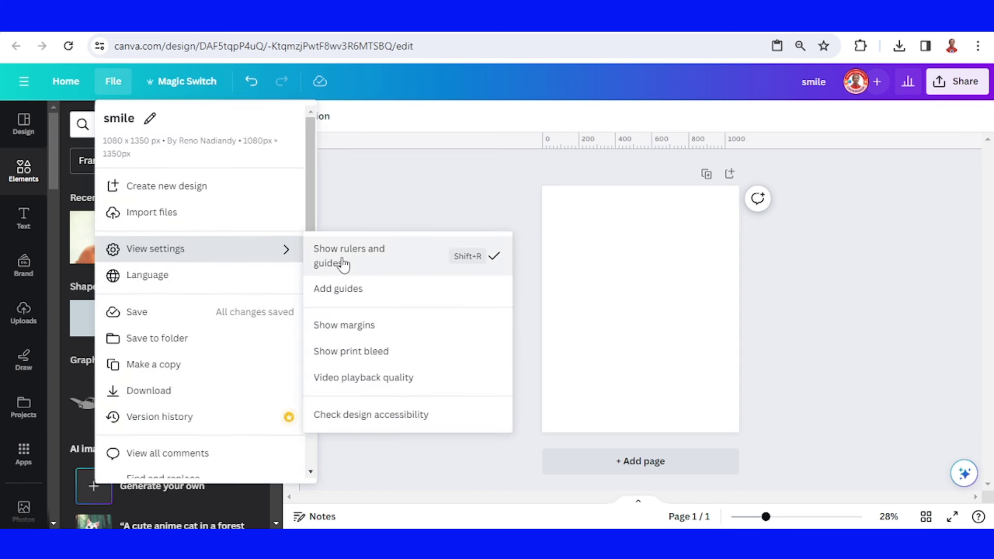
{"action": "left_click", "coordinate": [399, 178]}
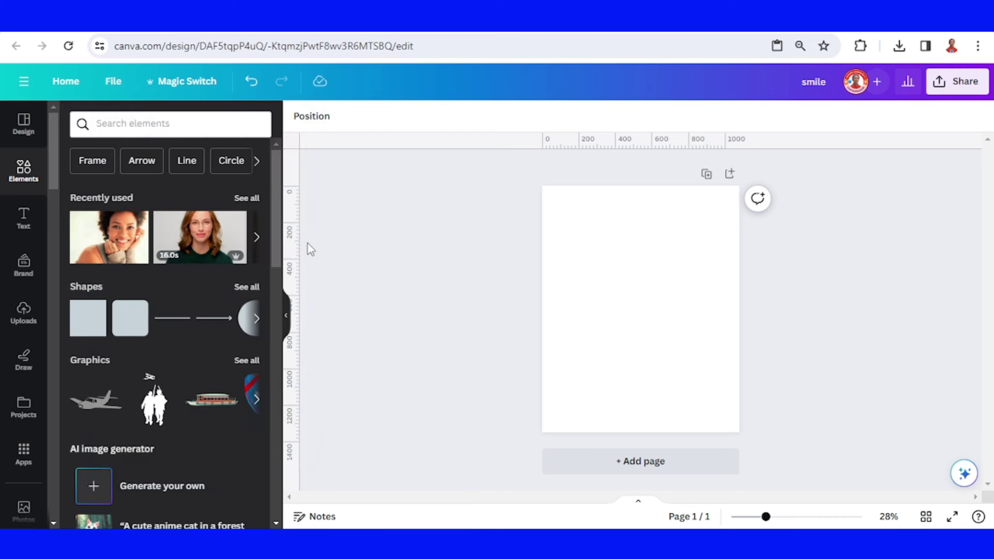
{"action": "left_click_drag", "start_coordinate": [294, 248], "coordinate": [642, 228]}
- Add the recently used portrait photo of the smiling woman to the page and set it as the background
{"action": "left_click", "coordinate": [137, 221]}
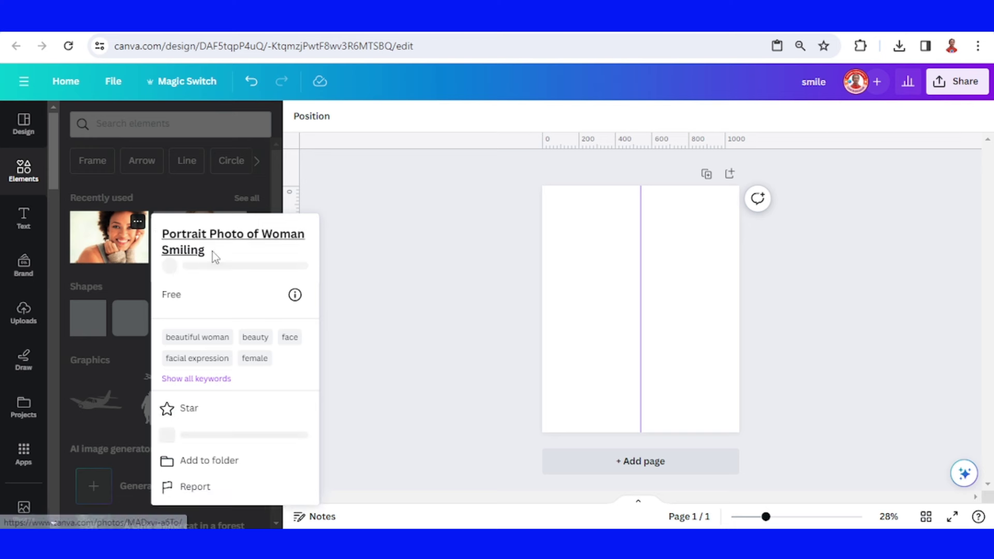
{"action": "left_click", "coordinate": [100, 243]}
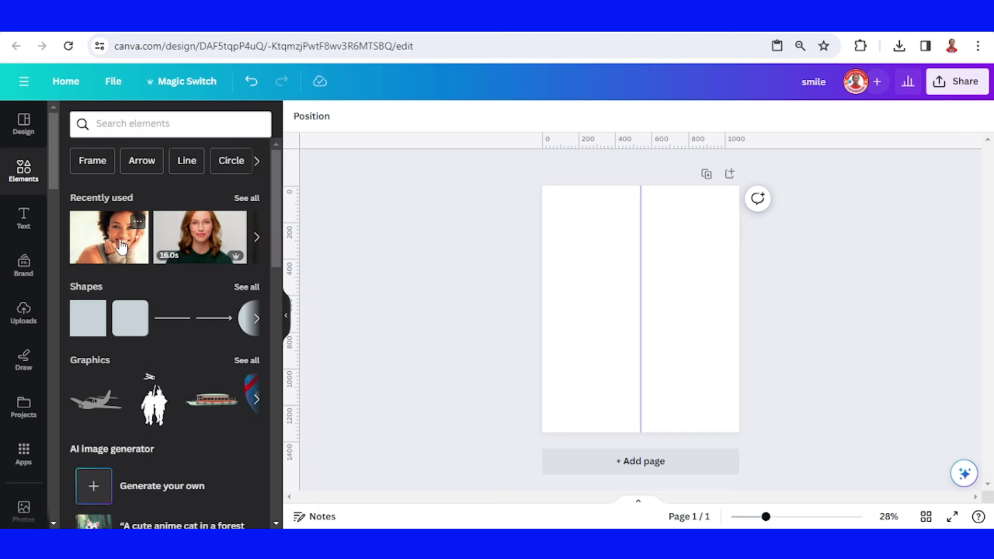
{"action": "right_click", "coordinate": [686, 330]}
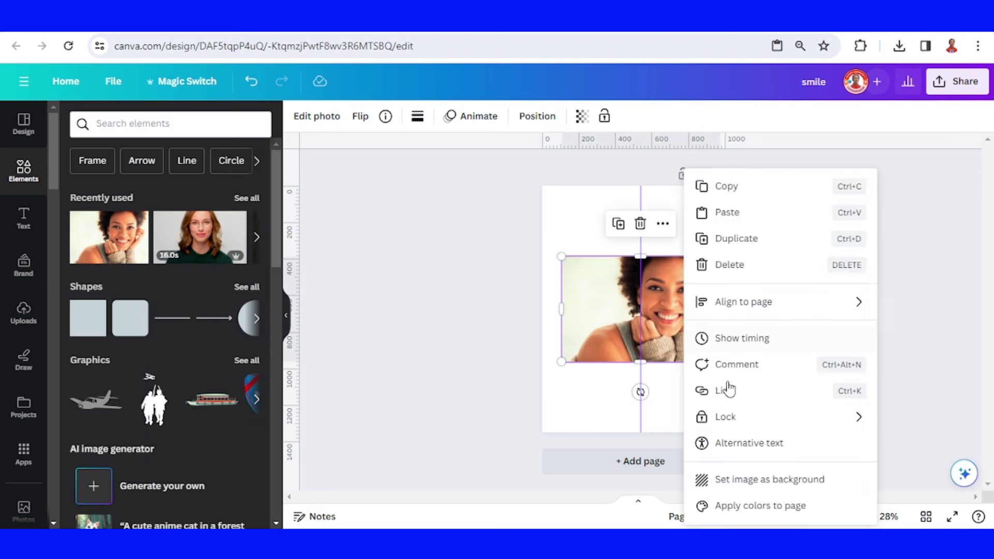
{"action": "left_click", "coordinate": [808, 480]}
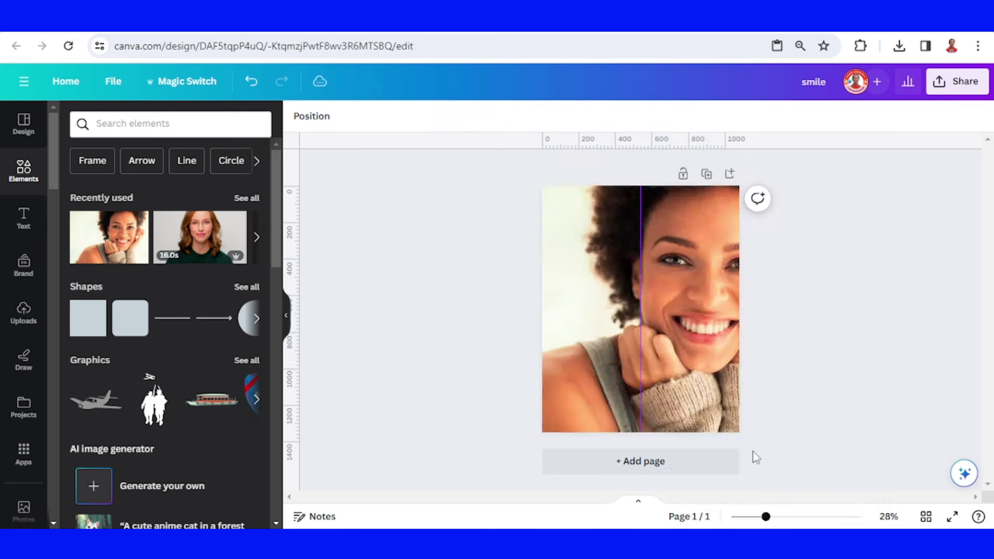
- Enlarge and reposition the background photo's crop so the woman's face is centred on the vertical guide
{"action": "double_click", "coordinate": [613, 322]}
{"action": "left_click_drag", "start_coordinate": [838, 442], "coordinate": [932, 498]}
{"action": "left_click_drag", "start_coordinate": [852, 415], "coordinate": [730, 417]}
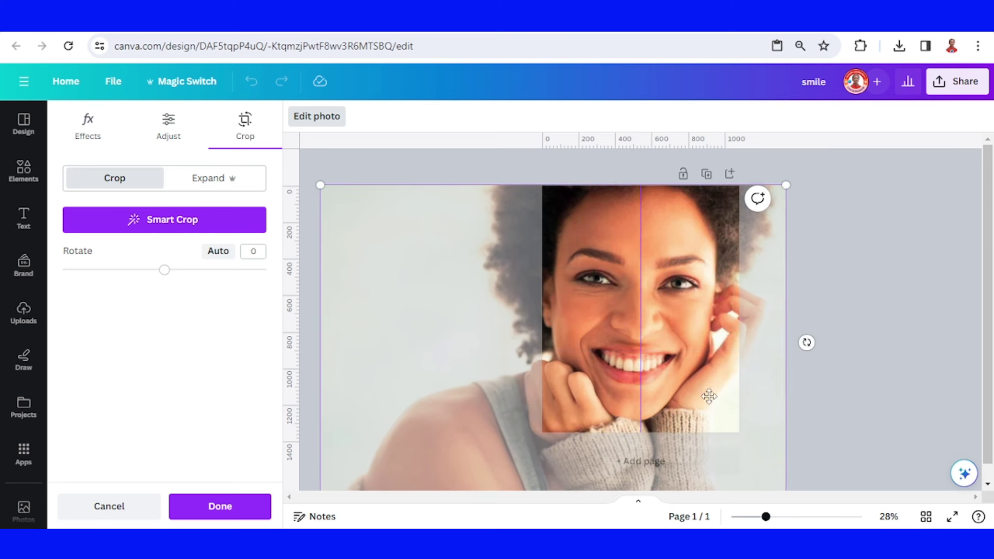
{"action": "left_click", "coordinate": [234, 511]}
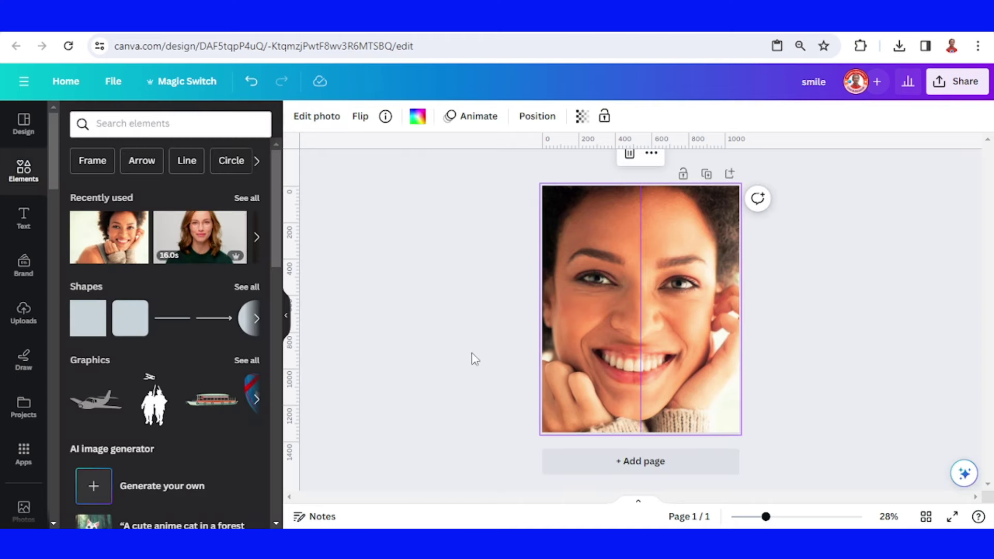
- Add a second page and generate text on it with Magic Write from the prompt "5 quotes about smile"
{"action": "left_click", "coordinate": [654, 468]}
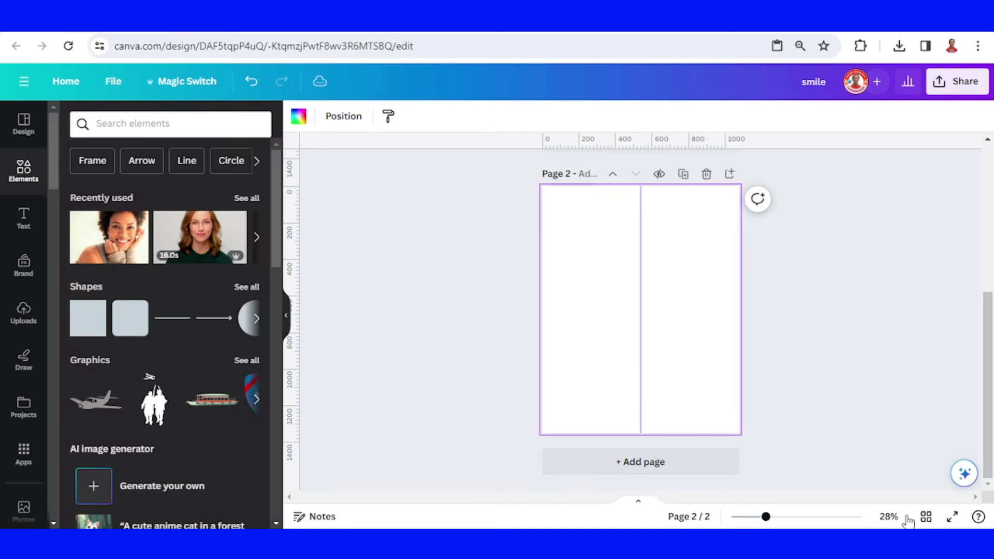
{"action": "left_click", "coordinate": [963, 476]}
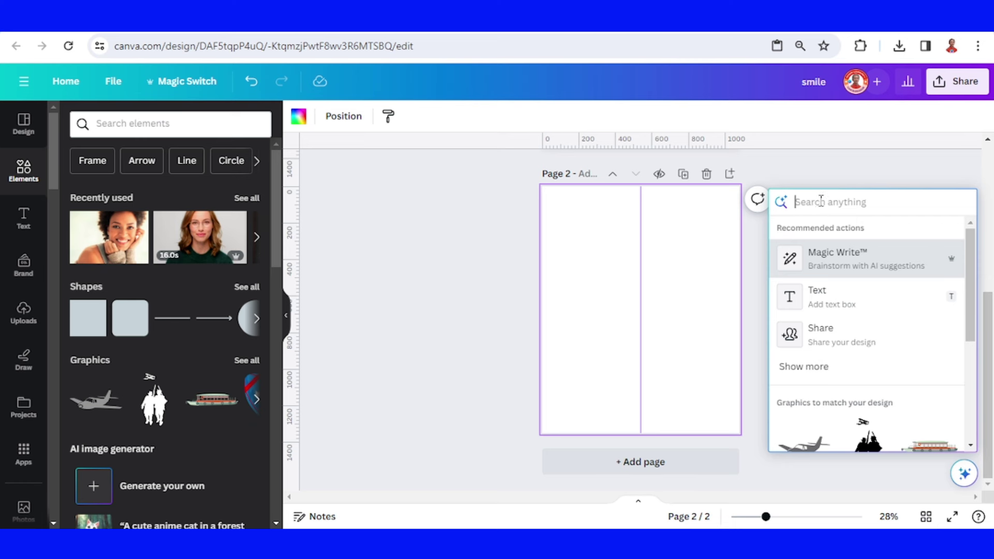
{"action": "left_click", "coordinate": [858, 263]}
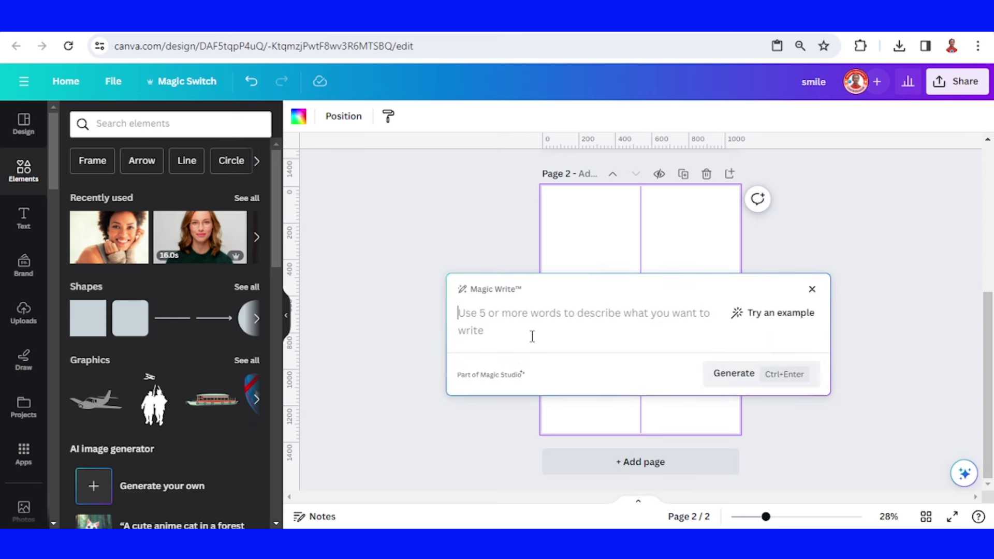
{"action": "type", "text": "5 quotes about smile"}
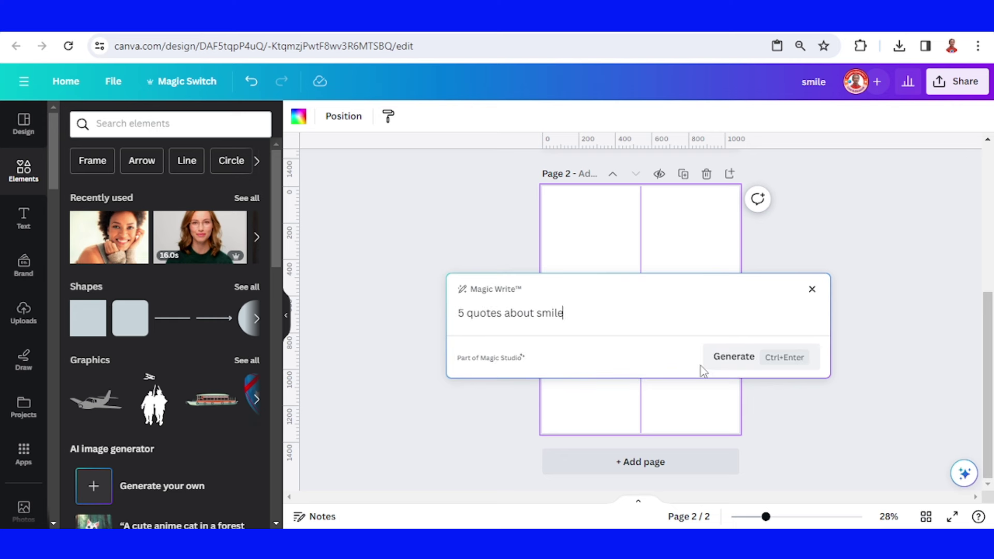
{"action": "left_click", "coordinate": [755, 368]}
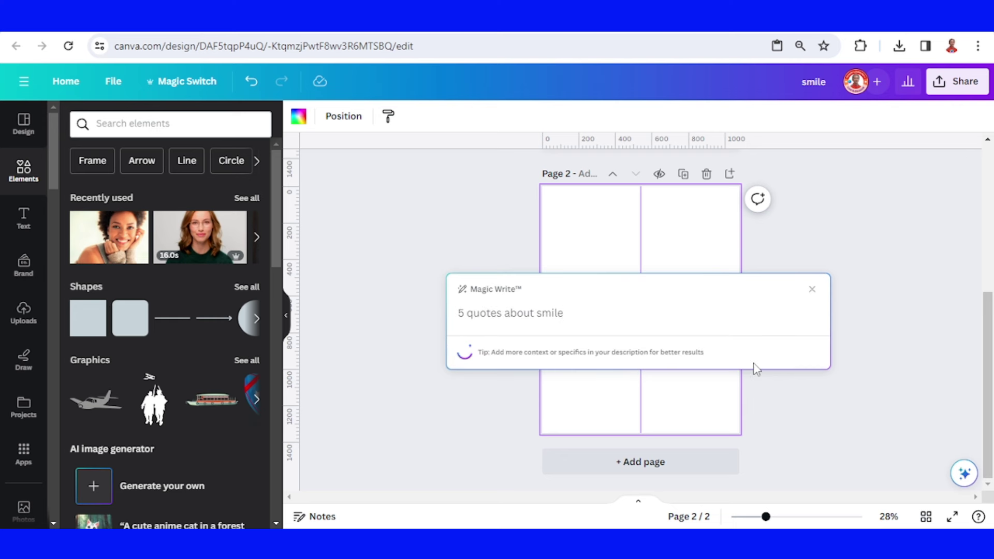
- Copy the fifth quote's text, without quotation marks or author, and paste it onto the photo on page 1
{"action": "left_click_drag", "start_coordinate": [601, 374], "coordinate": [676, 385]}
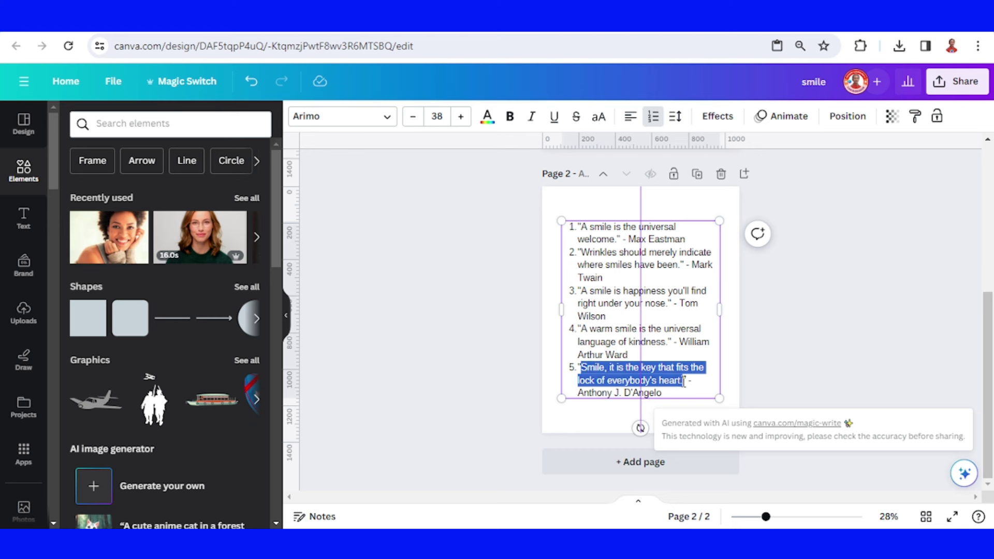
{"action": "left_click_drag", "start_coordinate": [684, 382], "coordinate": [684, 381]}
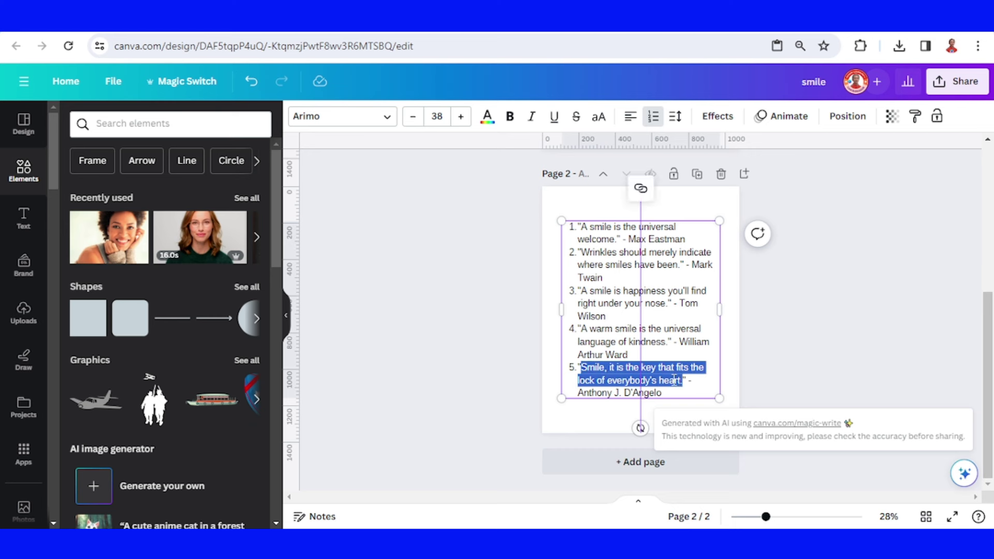
{"action": "right_click", "coordinate": [668, 380]}
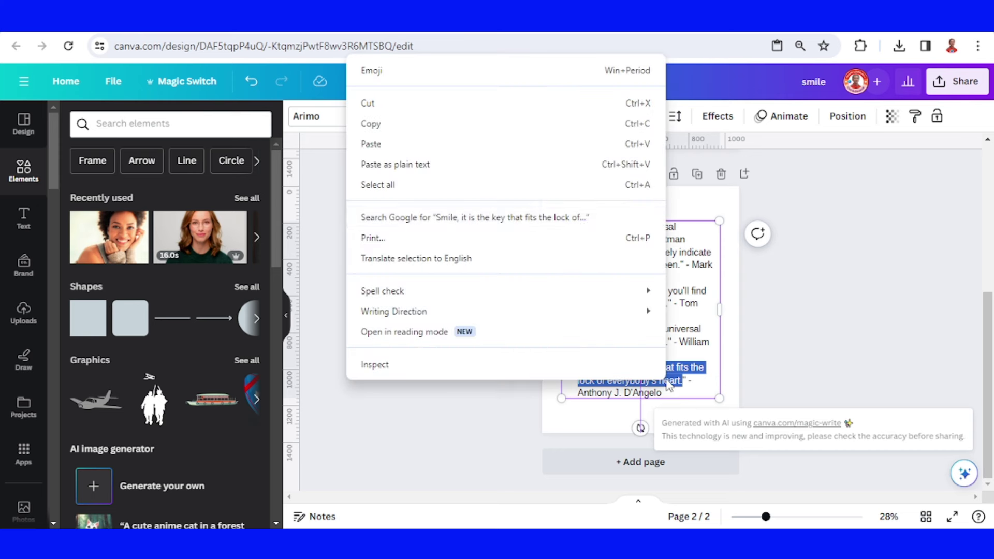
{"action": "left_click", "coordinate": [449, 129]}
{"action": "scroll", "coordinate": [777, 259], "scroll_direction": "up", "scroll_amount": 5}
{"action": "left_click", "coordinate": [681, 294]}
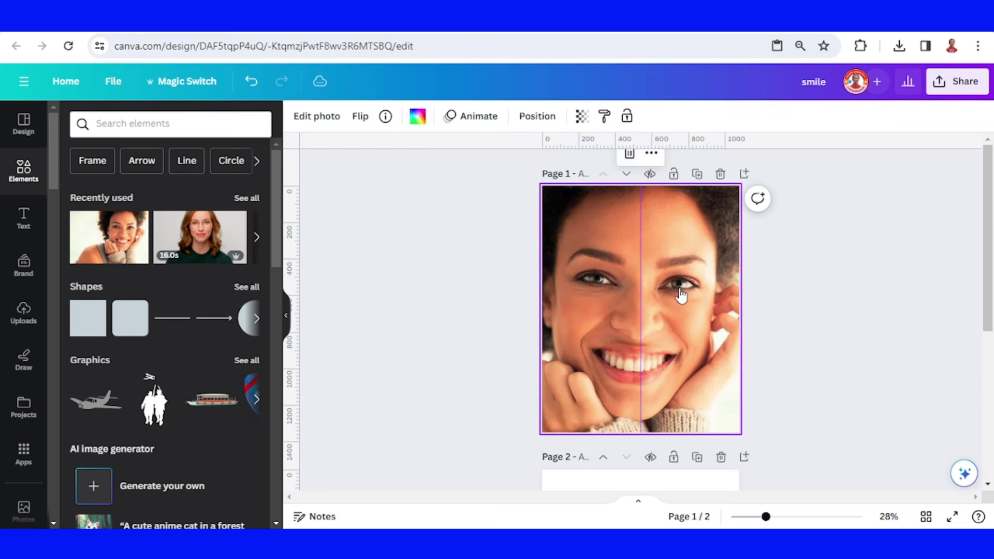
{"action": "right_click", "coordinate": [681, 294]}
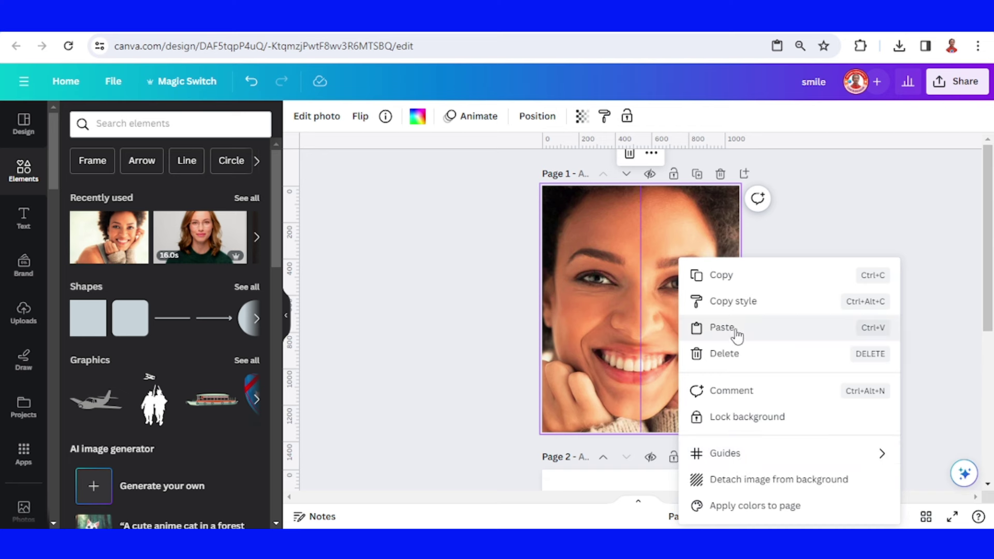
{"action": "left_click", "coordinate": [737, 337]}
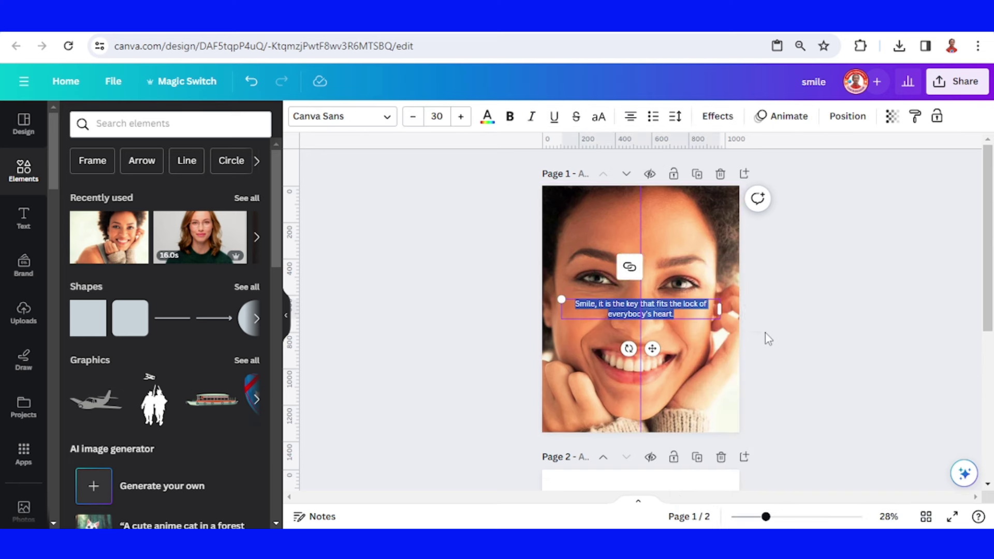
- Set the pasted quote's font to Anton and its size to 80
{"action": "left_click", "coordinate": [337, 118]}
{"action": "left_click", "coordinate": [150, 289]}
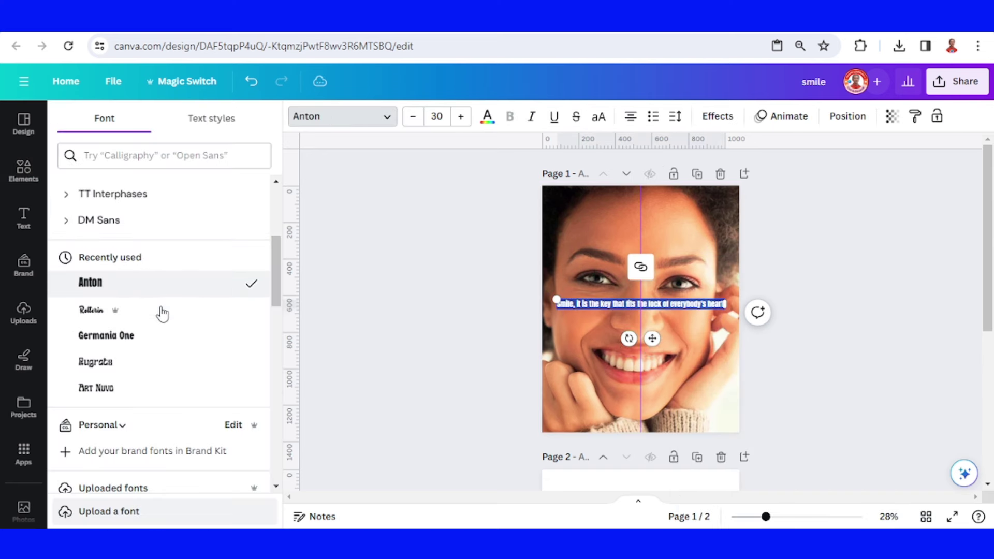
{"action": "left_click", "coordinate": [438, 117]}
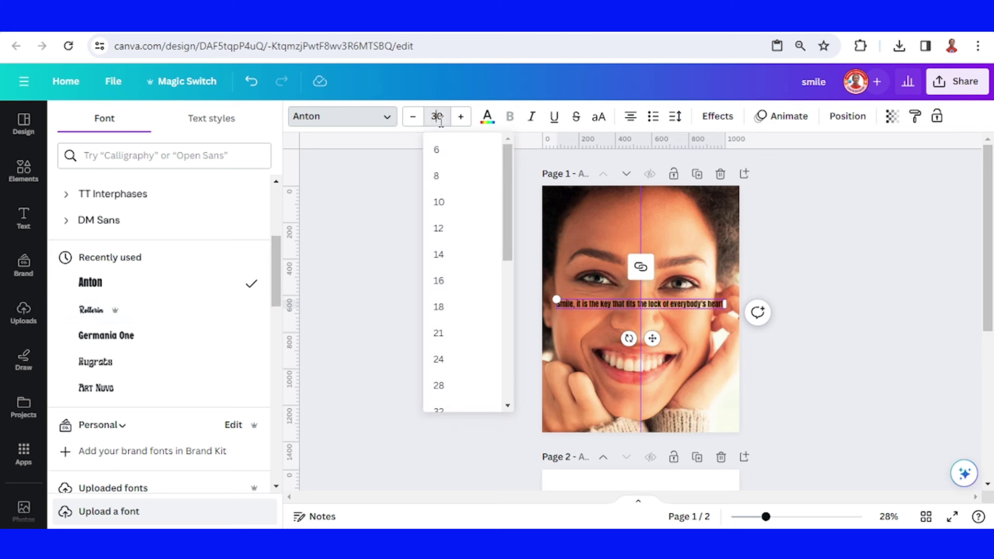
{"action": "scroll", "coordinate": [483, 270], "scroll_direction": "down", "scroll_amount": 5}
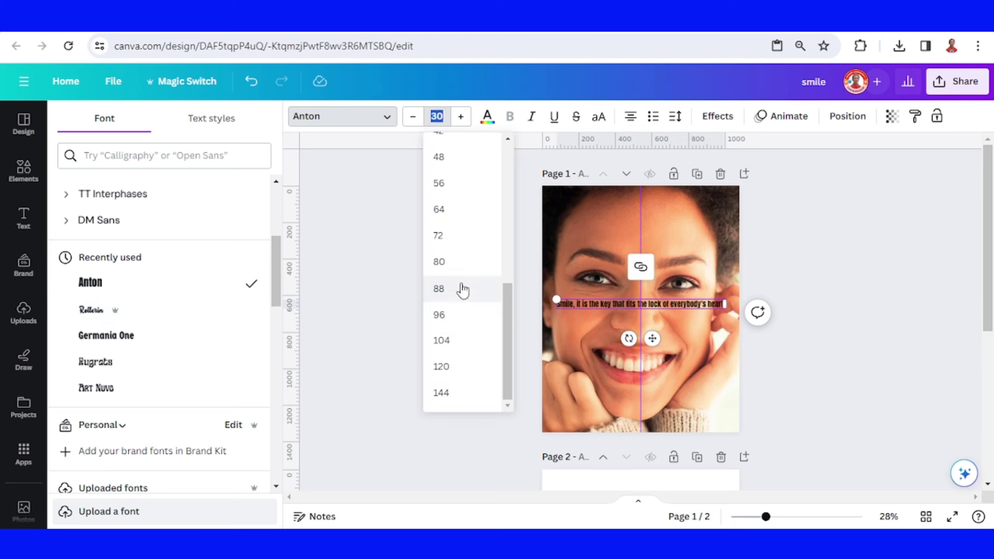
{"action": "left_click", "coordinate": [465, 263]}
- Remove the comma after "Smile" and split the quote into lines: Smile / it is the / key / that fits / the lock of / everybody's / heart
{"action": "left_click", "coordinate": [602, 308]}
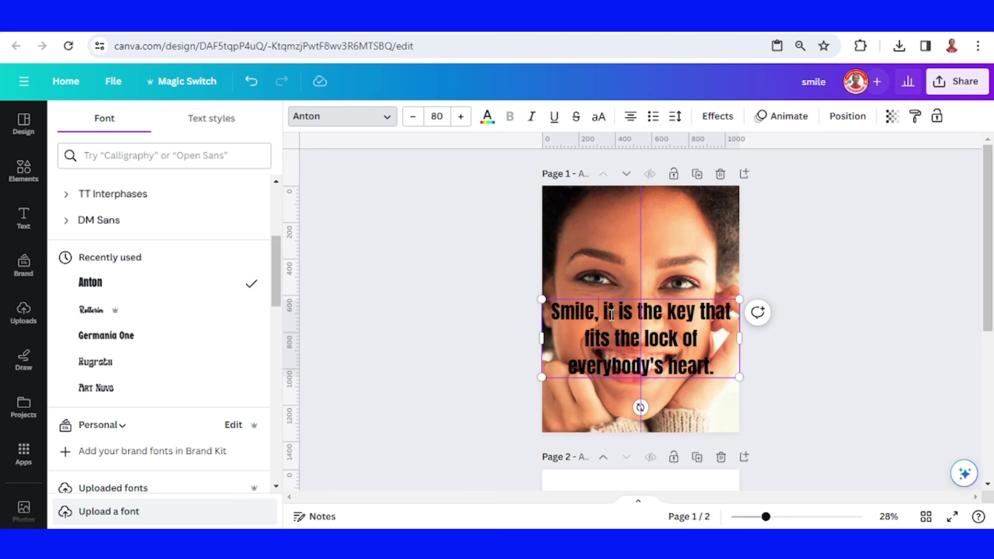
{"action": "key", "text": "BackSpace"}
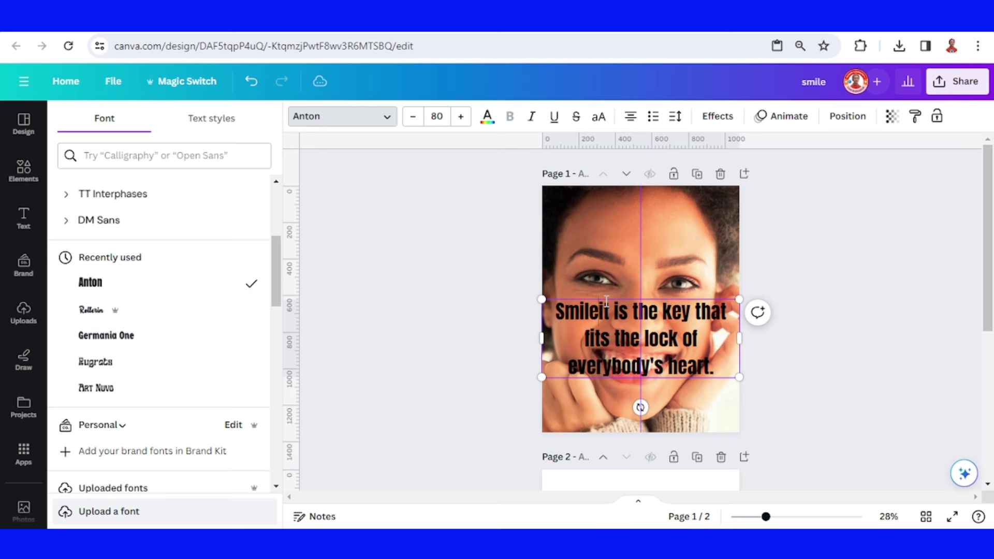
{"action": "key", "text": "Return"}
{"action": "left_click", "coordinate": [638, 338]}
{"action": "key", "text": "Return"}
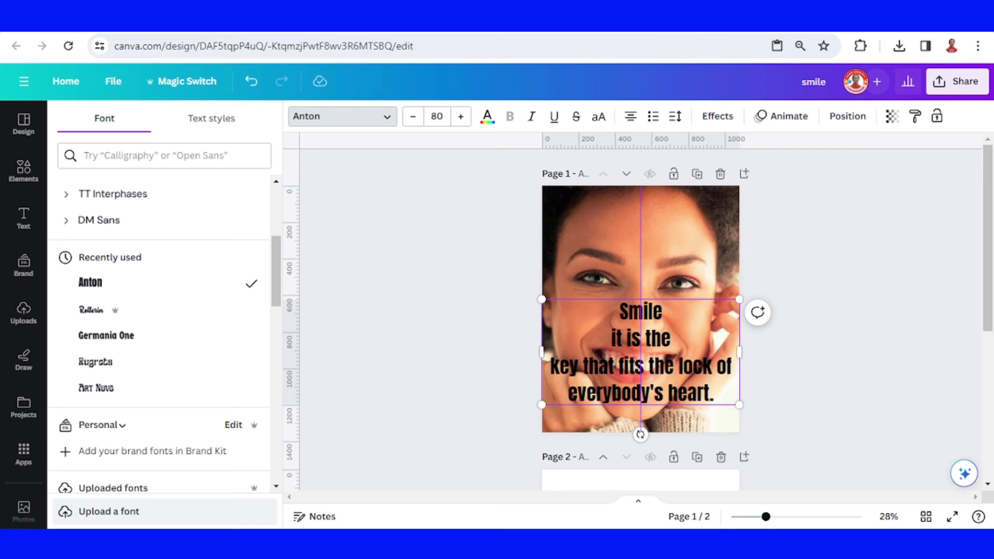
{"action": "left_click", "coordinate": [585, 369]}
{"action": "key", "text": "Return"}
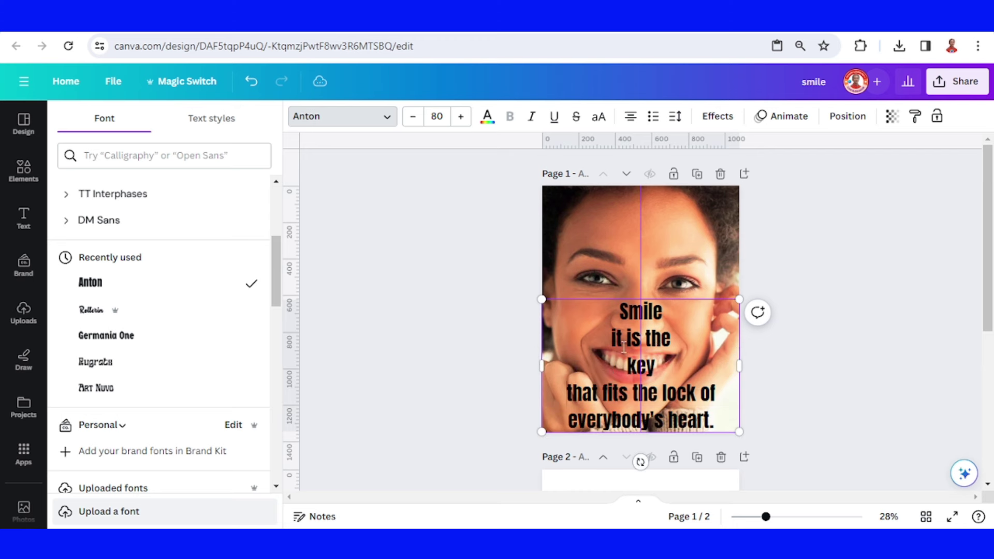
{"action": "left_click", "coordinate": [631, 392]}
{"action": "key", "text": "Return"}
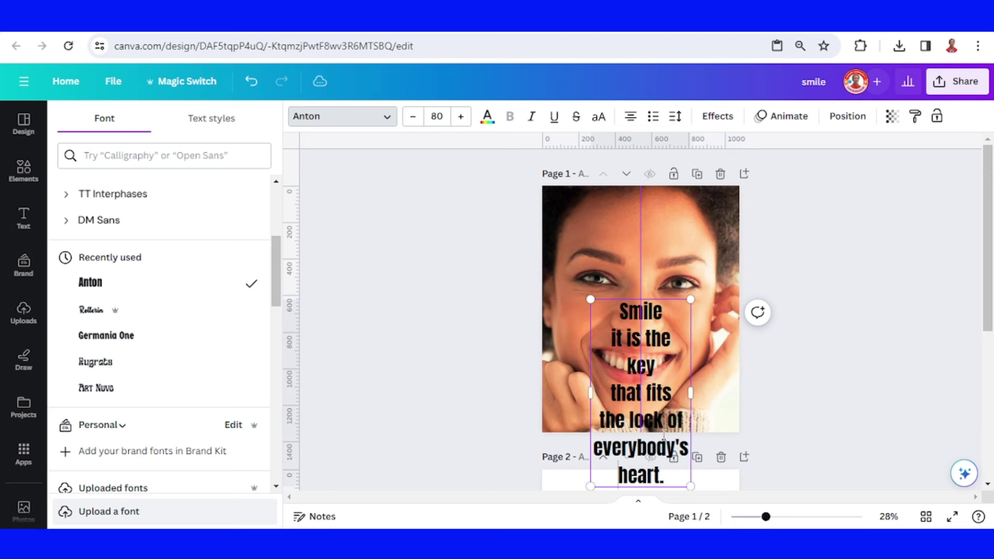
- Left-align the quote and move it to the upper right half of page 1, with its left edge on the centre guide
{"action": "key", "text": "ctrl+a"}
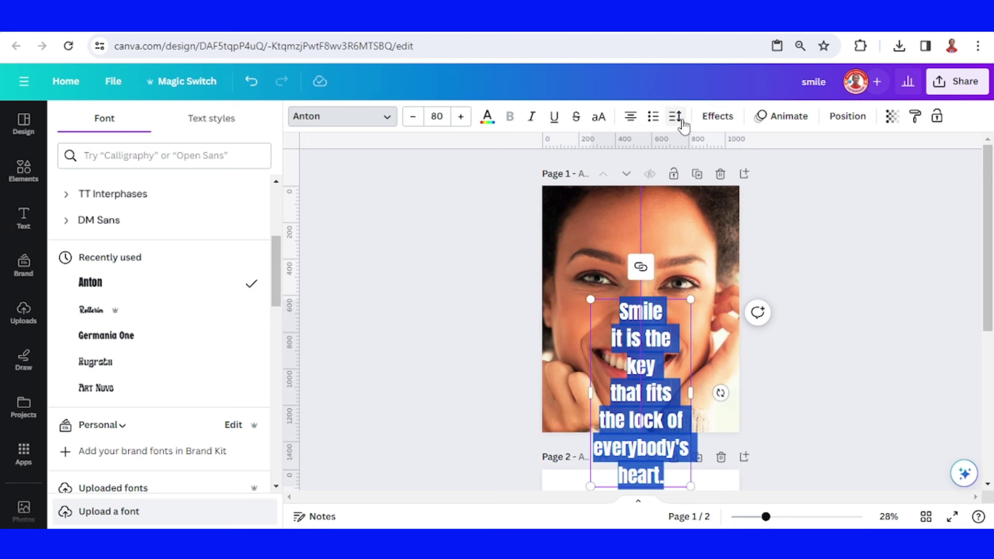
{"action": "left_click", "coordinate": [630, 116]}
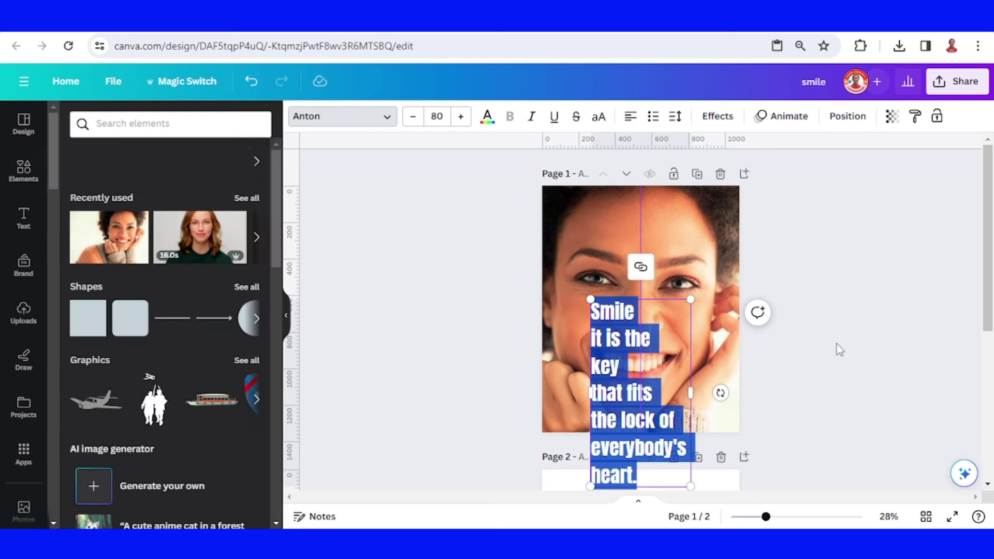
{"action": "left_click", "coordinate": [808, 390]}
{"action": "left_click_drag", "start_coordinate": [666, 364], "coordinate": [716, 262]}
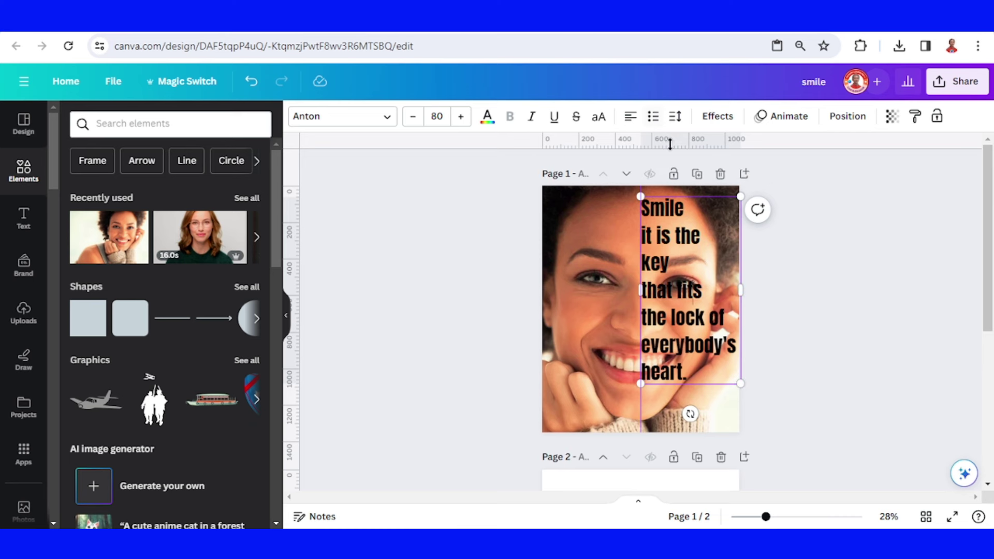
- Reduce the line spacing of the whole quote so its lines sit closer together
{"action": "double_click", "coordinate": [700, 221]}
{"action": "left_click", "coordinate": [675, 117]}
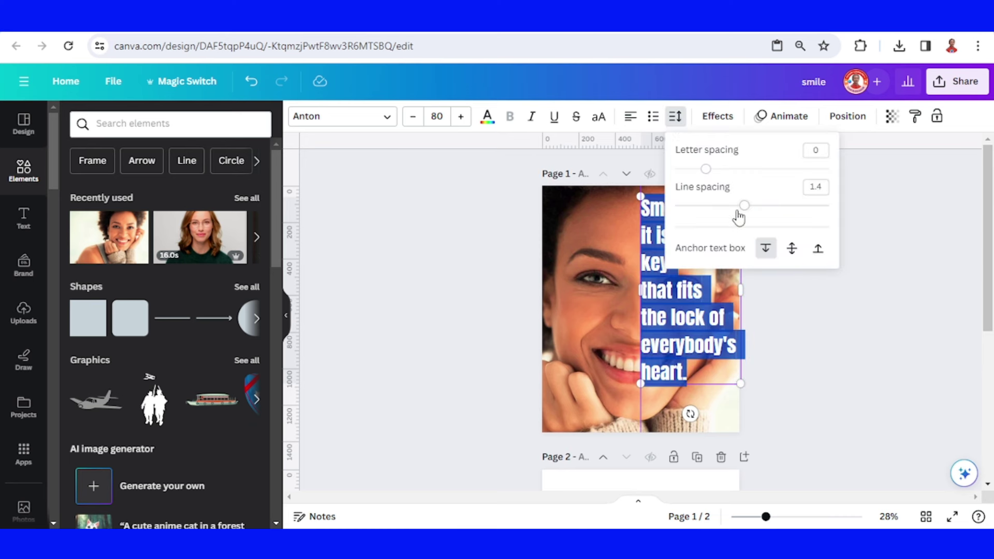
{"action": "left_click_drag", "start_coordinate": [742, 212], "coordinate": [723, 215]}
{"action": "left_click", "coordinate": [812, 333]}
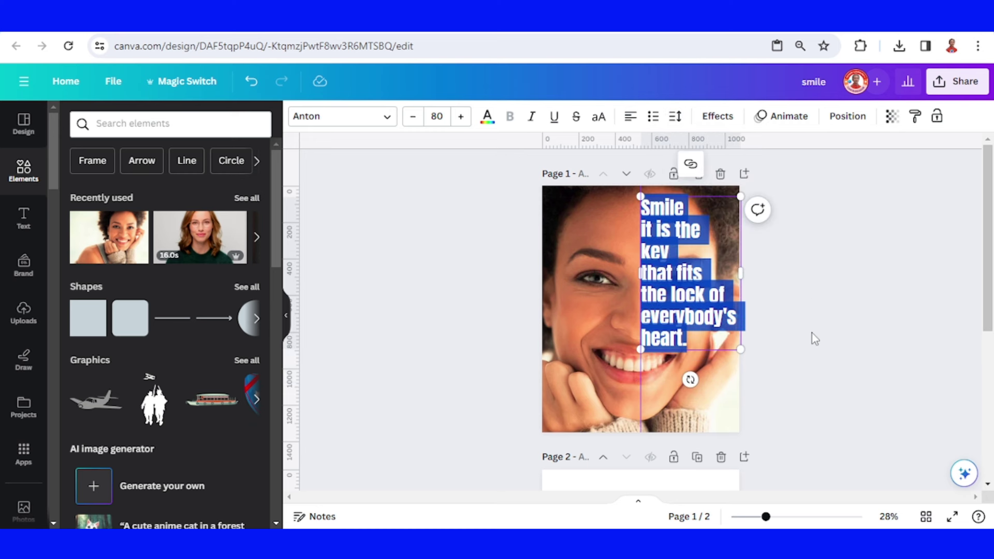
{"action": "left_click", "coordinate": [812, 333]}
- Set the font size of the word "Smile" in the quote to 144
{"action": "left_click", "coordinate": [687, 286]}
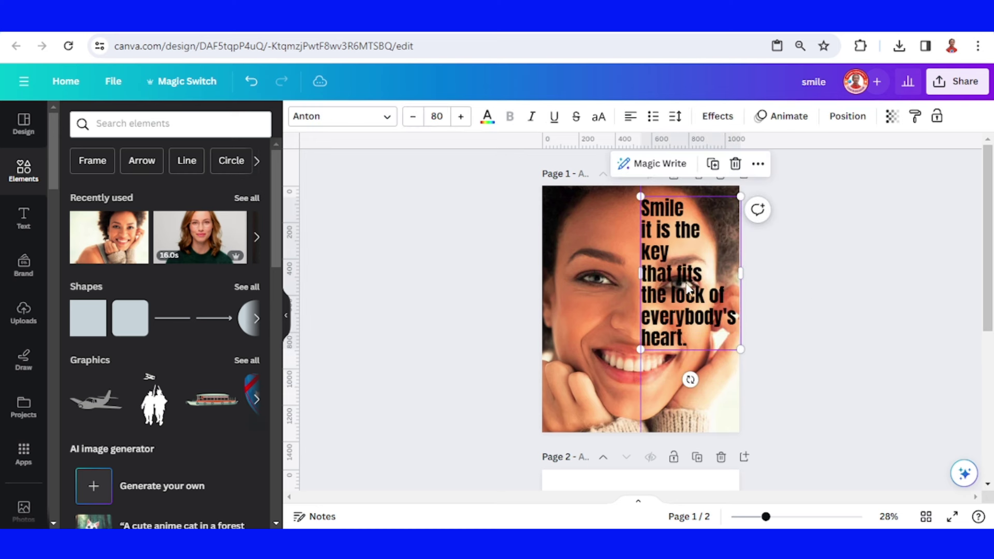
{"action": "double_click", "coordinate": [677, 219]}
{"action": "left_click_drag", "start_coordinate": [685, 208], "coordinate": [652, 209]}
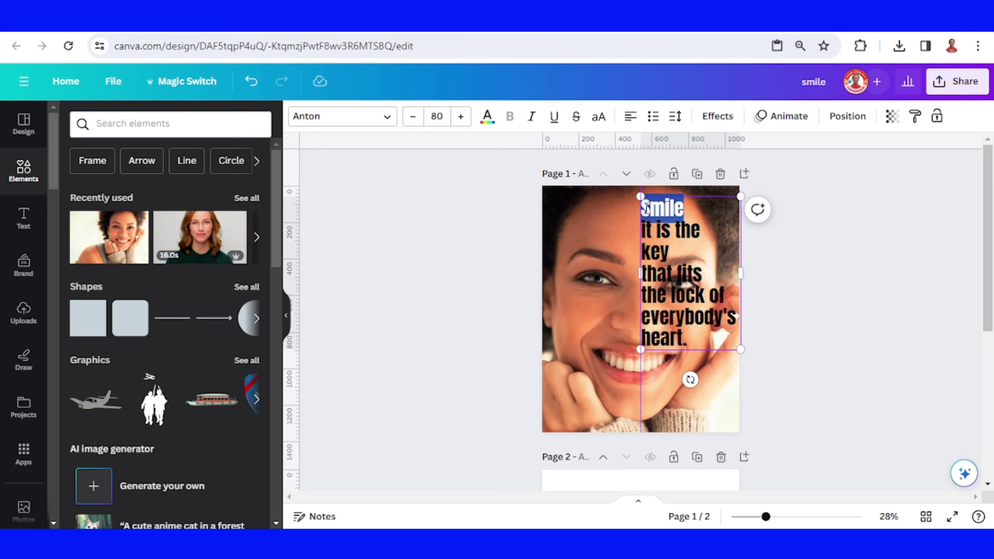
{"action": "left_click", "coordinate": [437, 122]}
{"action": "scroll", "coordinate": [462, 311], "scroll_direction": "down", "scroll_amount": 1}
{"action": "left_click", "coordinate": [457, 395]}
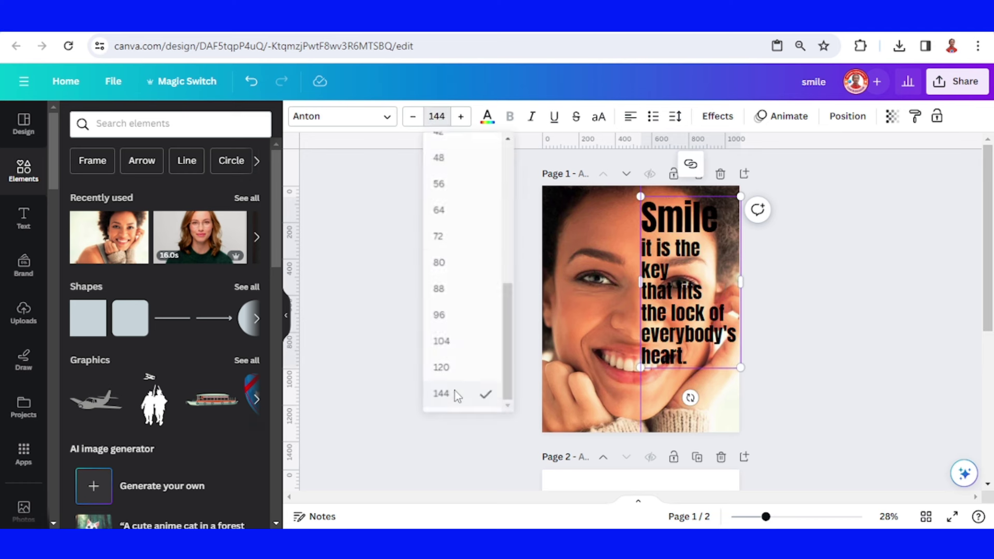
- Set the font size of the word "key" in the quote to 144
{"action": "left_click_drag", "start_coordinate": [676, 278], "coordinate": [647, 279]}
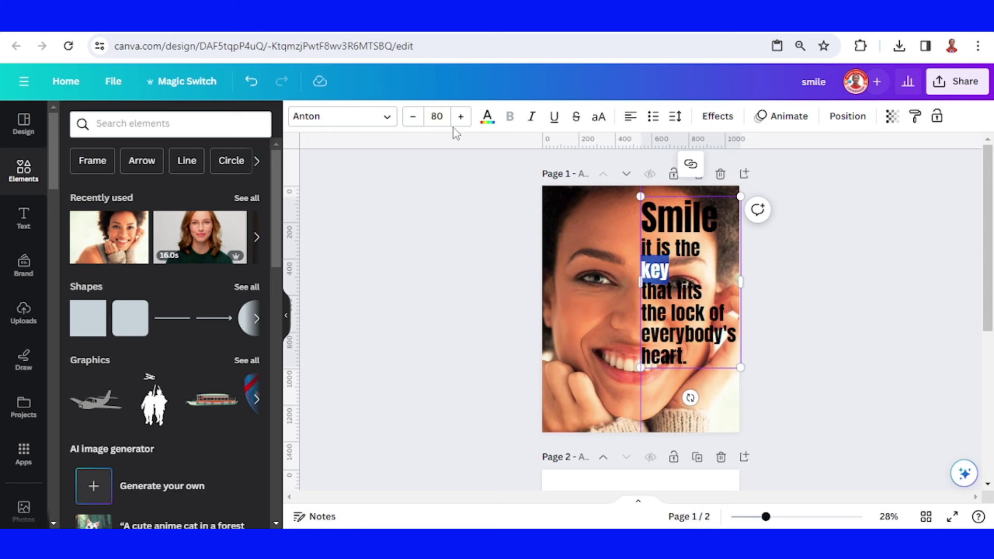
{"action": "left_click", "coordinate": [437, 118]}
{"action": "left_click", "coordinate": [462, 403]}
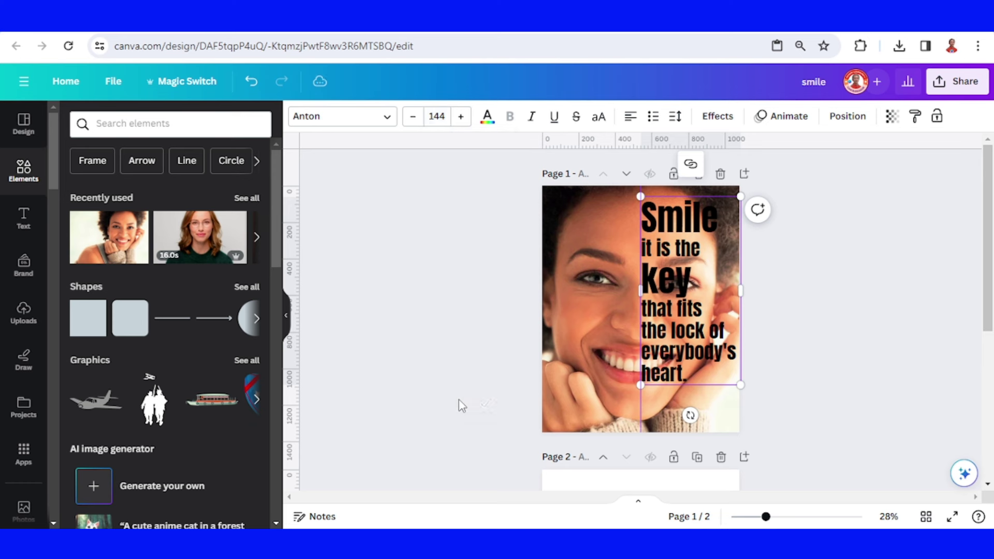
- Set the word "heart" to size 144, remove its period, and put "fits" on its own line below "that"
{"action": "double_click", "coordinate": [648, 374]}
{"action": "left_click", "coordinate": [443, 113]}
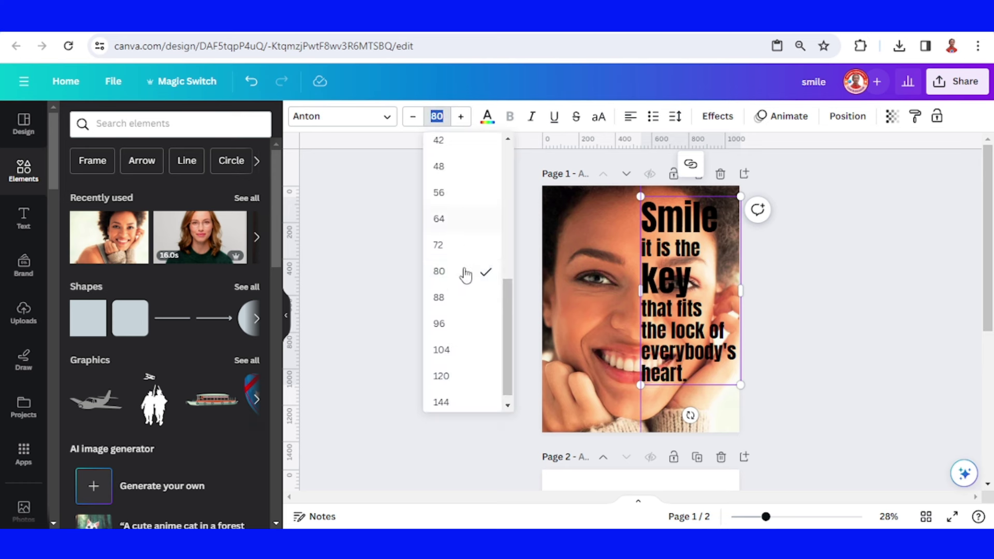
{"action": "left_click", "coordinate": [462, 394]}
{"action": "left_click", "coordinate": [684, 293]}
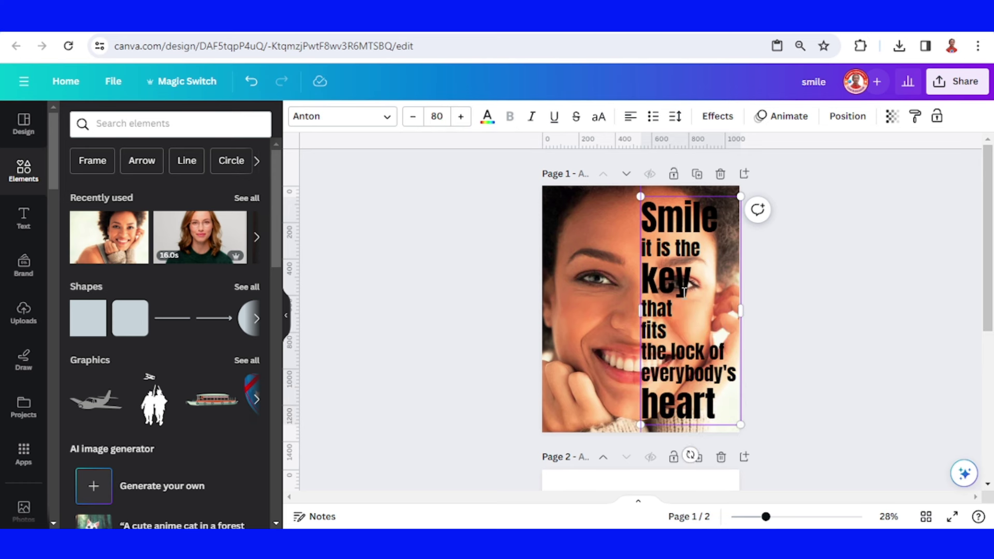
- Set the word "fits" to size 144 and move the quote up so it fits within the height of page 1
{"action": "double_click", "coordinate": [654, 330]}
{"action": "left_click", "coordinate": [445, 117]}
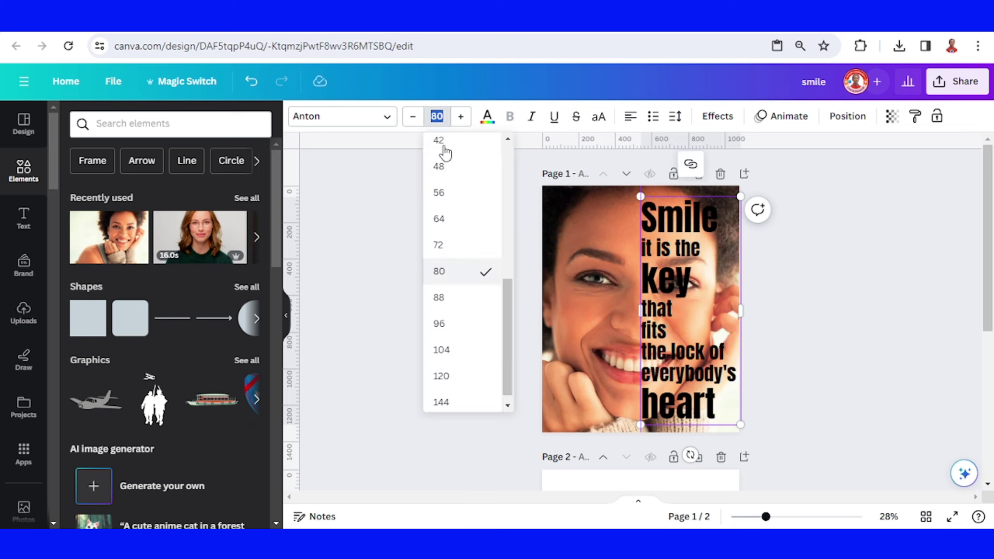
{"action": "left_click", "coordinate": [462, 397]}
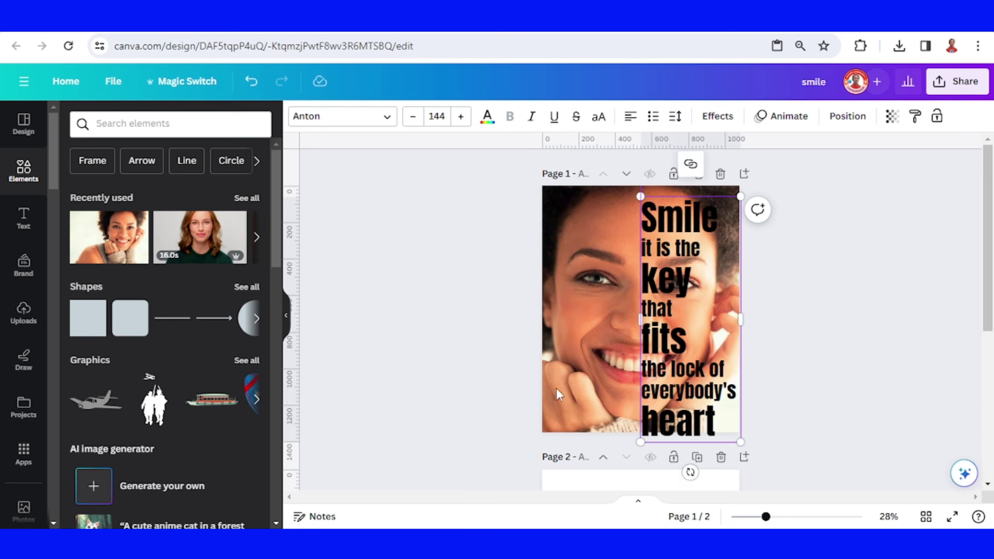
{"action": "key", "text": "Escape"}
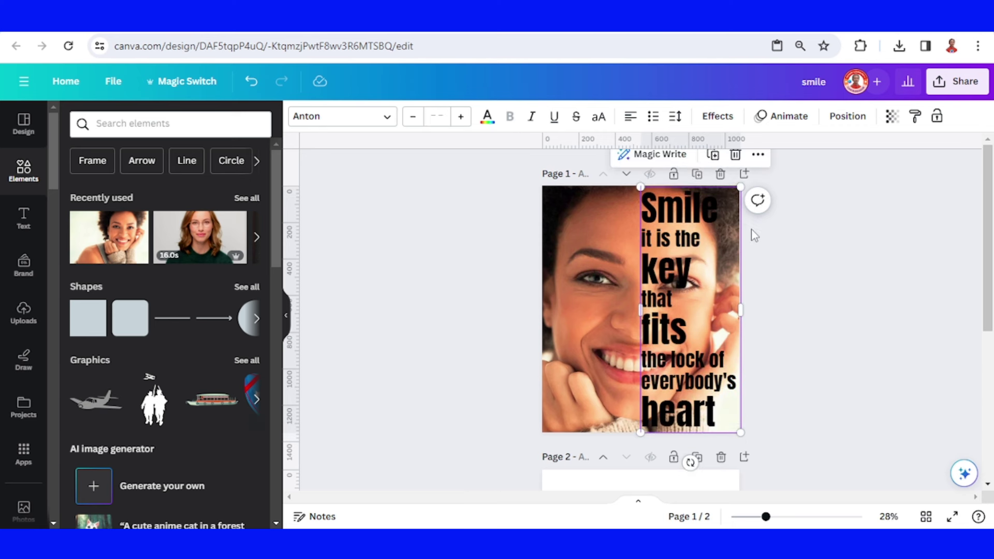
- Duplicate page 1 and add a square shape behind the quote on the duplicate page
{"action": "left_click", "coordinate": [697, 175]}
{"action": "left_click_drag", "start_coordinate": [140, 256], "coordinate": [572, 179]}
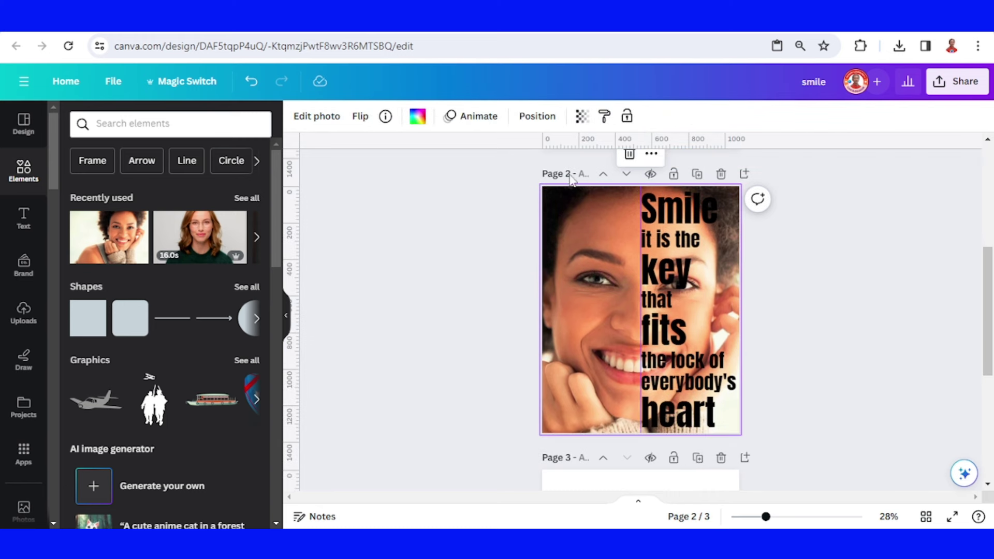
{"action": "left_click", "coordinate": [95, 330]}
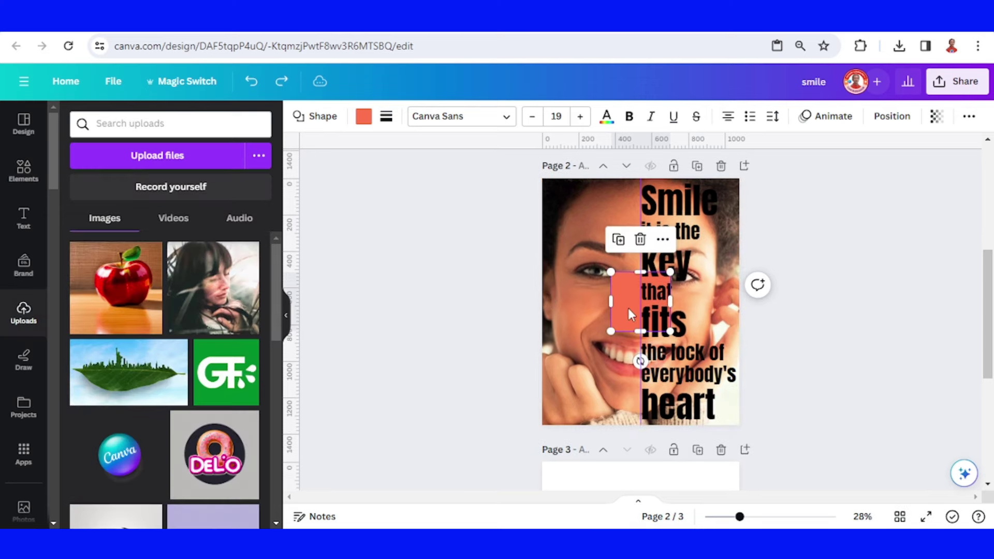
- Stretch the square over the full page height and right half of page 2, its left edge slightly past the centre guide
{"action": "left_click_drag", "start_coordinate": [640, 272], "coordinate": [644, 201]}
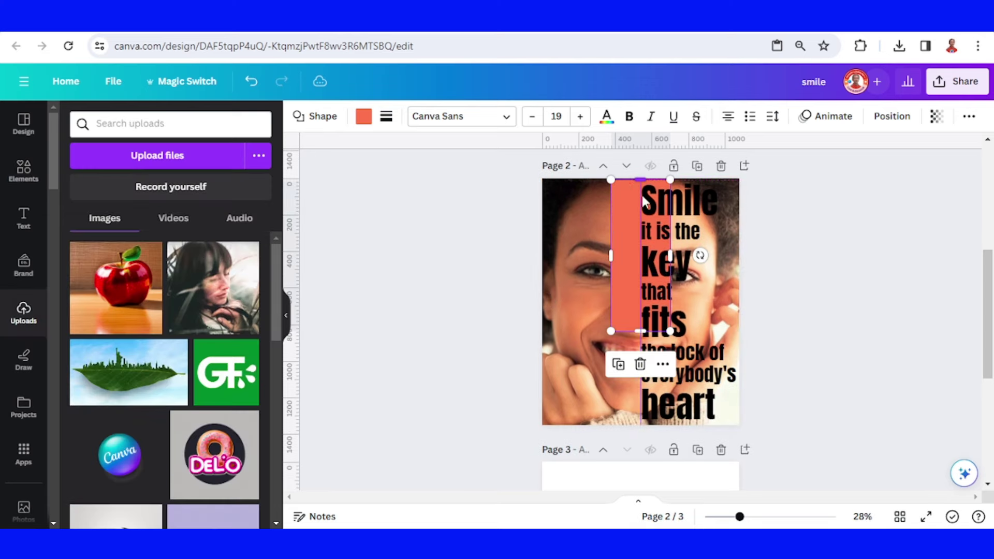
{"action": "left_click_drag", "start_coordinate": [671, 255], "coordinate": [743, 256]}
{"action": "left_click_drag", "start_coordinate": [676, 331], "coordinate": [676, 421]}
{"action": "left_click_drag", "start_coordinate": [613, 300], "coordinate": [635, 301]}
- Color the rectangle behind the quote black and the quote text on page 2 white
{"action": "left_click", "coordinate": [364, 117]}
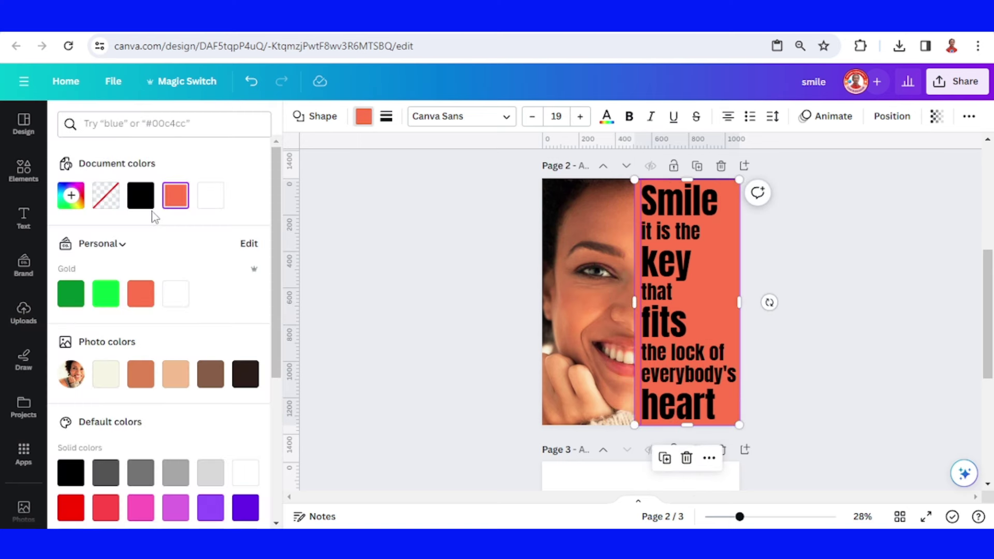
{"action": "left_click", "coordinate": [141, 195]}
{"action": "left_click", "coordinate": [676, 278]}
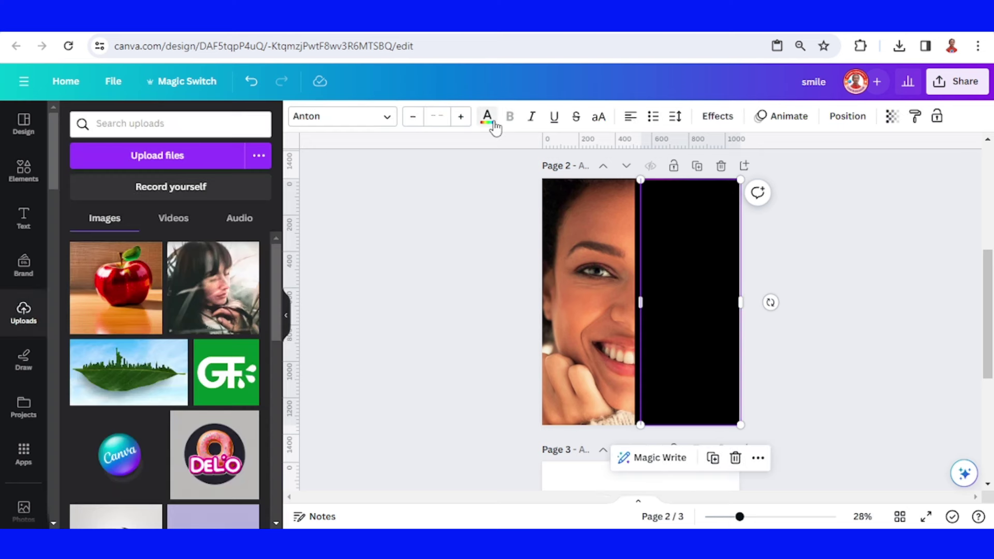
{"action": "left_click", "coordinate": [487, 116]}
{"action": "left_click", "coordinate": [176, 294]}
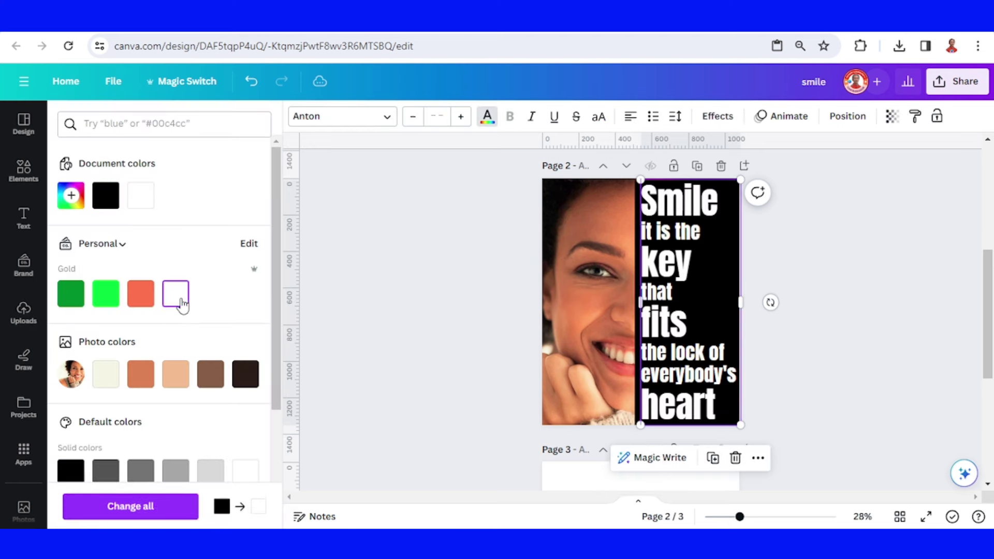
{"action": "key", "text": "Escape"}
{"action": "left_click", "coordinate": [810, 282]}
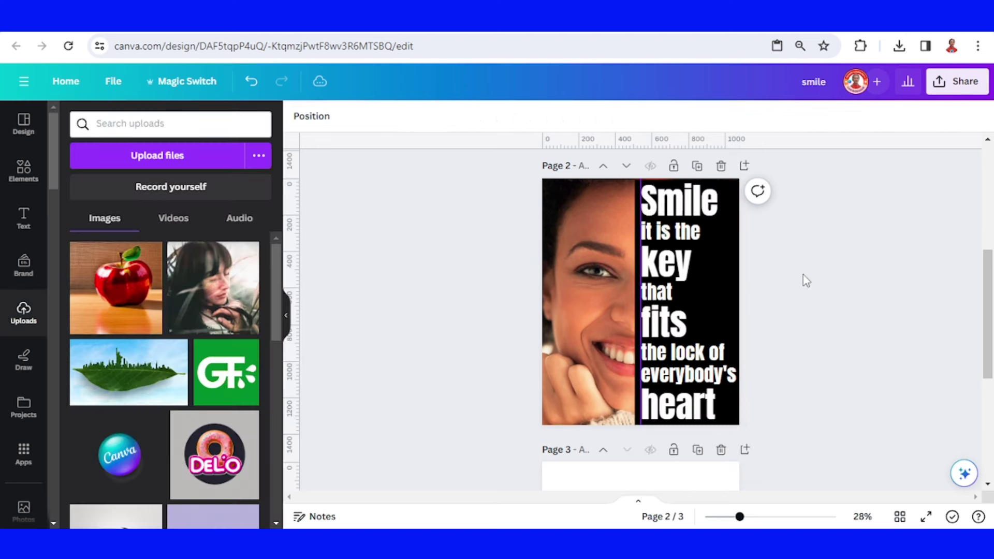
- Scale the black rectangle and quote down together to leave a margin at the page edges, and delete page 2's background photo
{"action": "left_click_drag", "start_coordinate": [827, 249], "coordinate": [588, 352]}
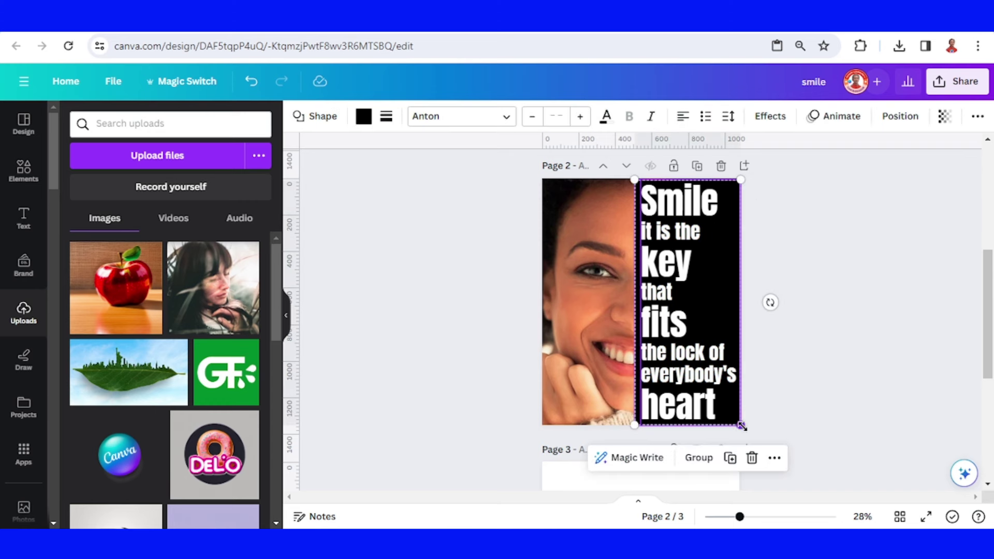
{"action": "left_click_drag", "start_coordinate": [741, 424], "coordinate": [735, 410]}
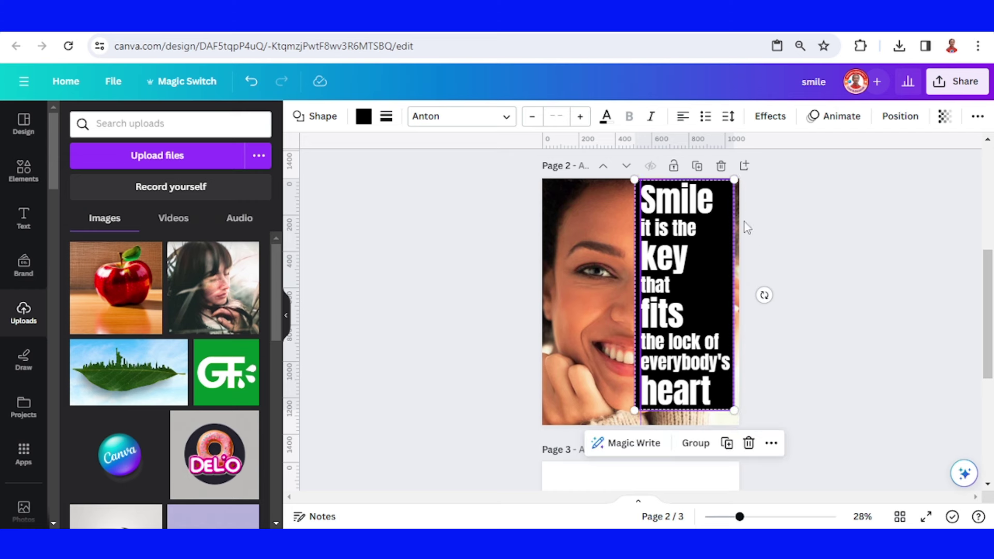
{"action": "left_click_drag", "start_coordinate": [729, 185], "coordinate": [722, 194]}
{"action": "left_click", "coordinate": [585, 216]}
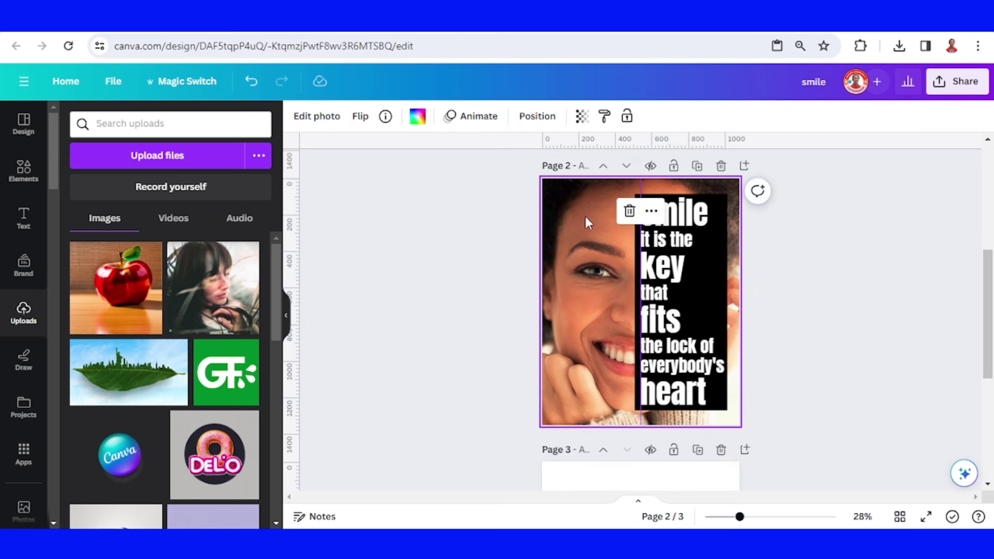
{"action": "key", "text": "Delete"}
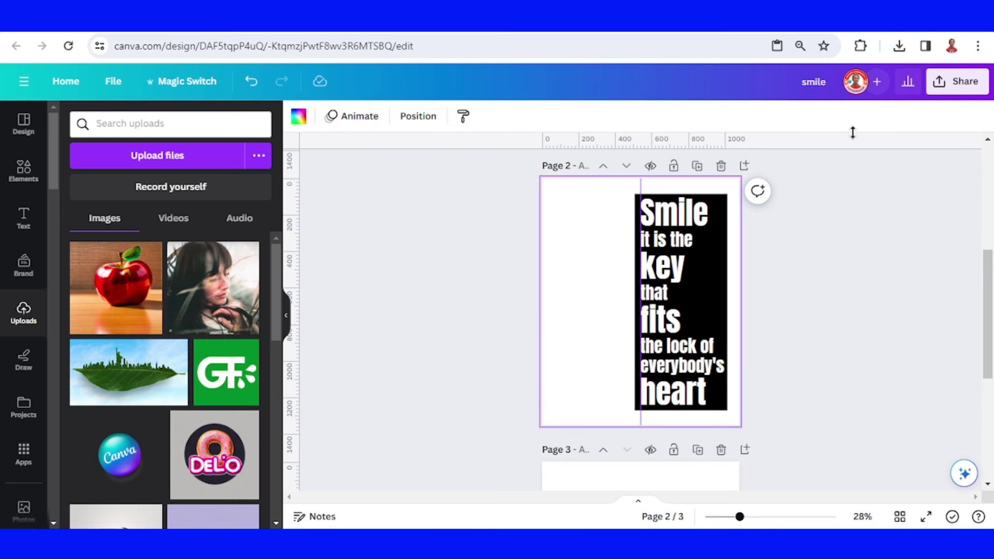
- Download only the current page, page 2, as a PNG at size 1
{"action": "left_click", "coordinate": [954, 100]}
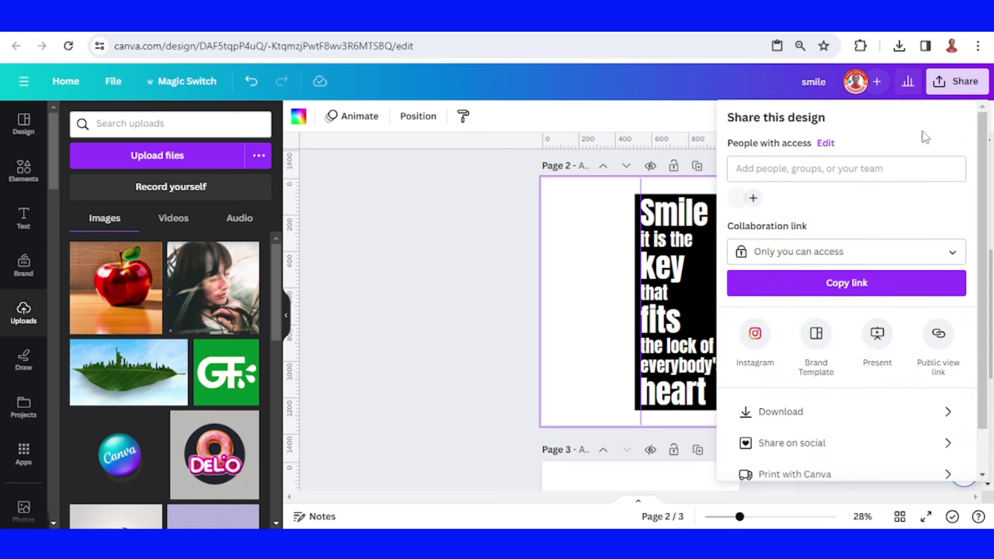
{"action": "left_click", "coordinate": [831, 412]}
{"action": "left_click", "coordinate": [962, 320]}
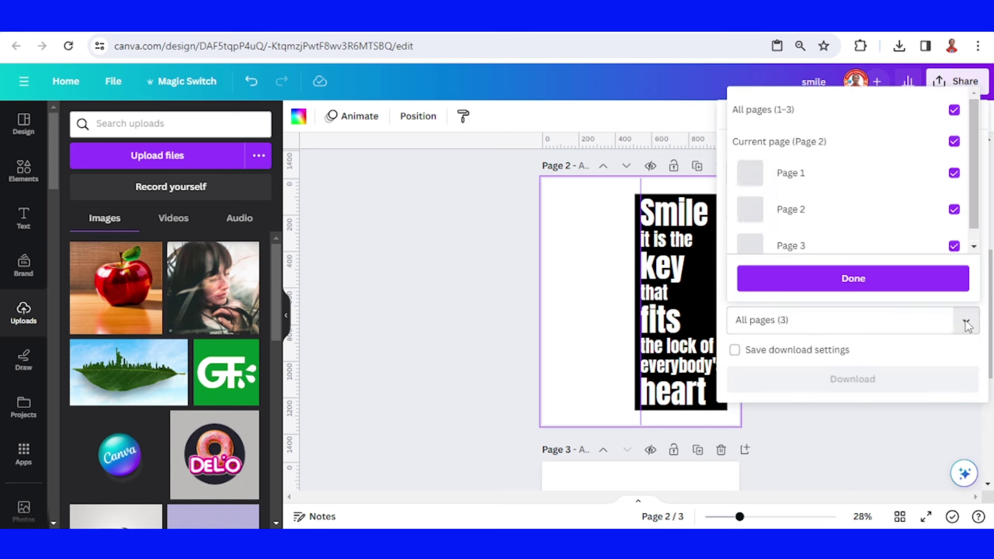
{"action": "left_click", "coordinate": [766, 109]}
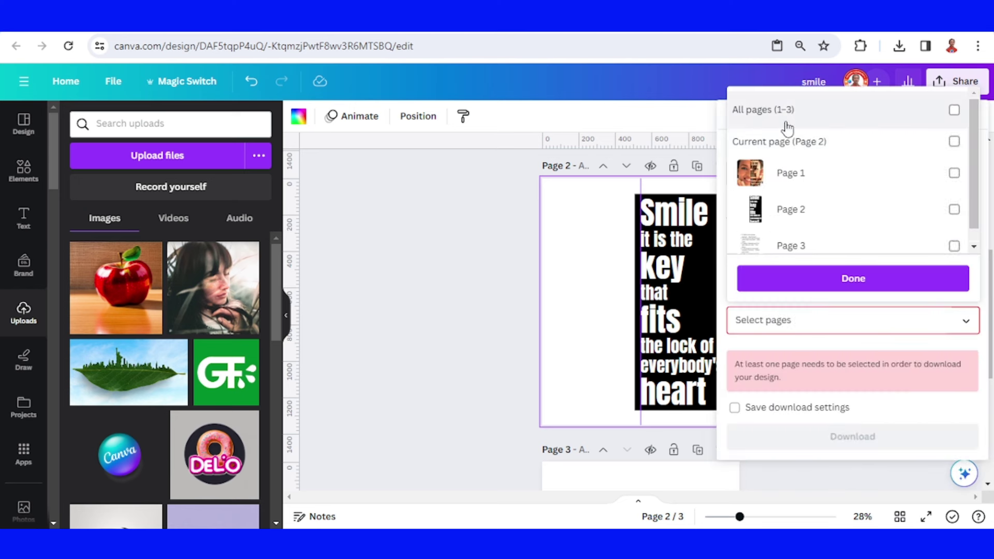
{"action": "left_click", "coordinate": [797, 142]}
{"action": "left_click", "coordinate": [837, 279]}
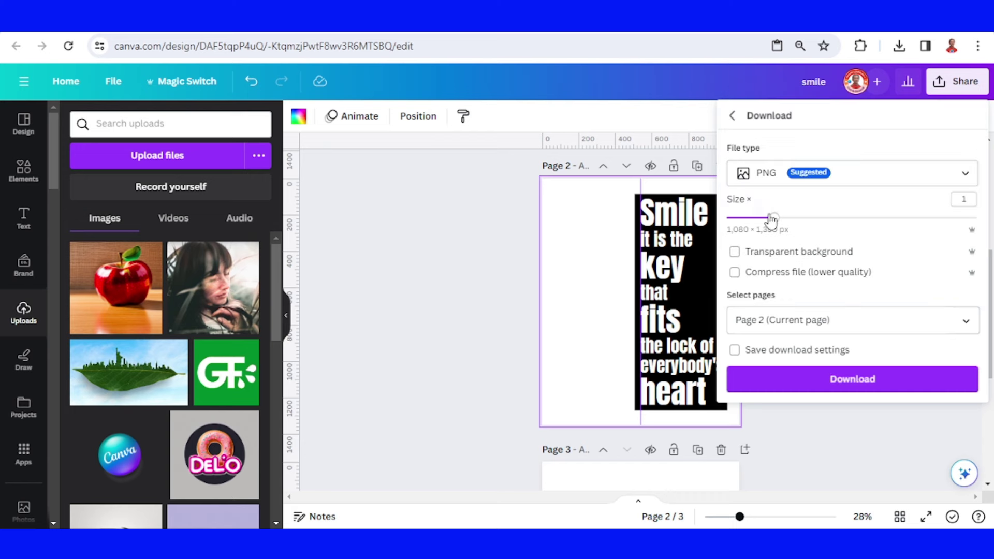
{"action": "left_click", "coordinate": [866, 381]}
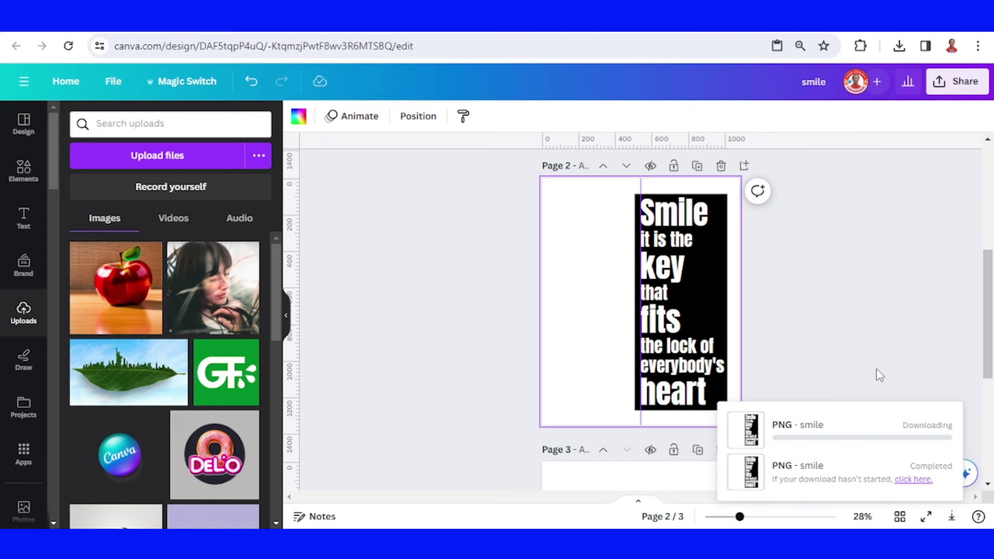
- Delete the black quote text from page 1, keeping only the photo of the woman
{"action": "left_click", "coordinate": [516, 275]}
{"action": "scroll", "coordinate": [546, 281], "scroll_direction": "up", "scroll_amount": 4}
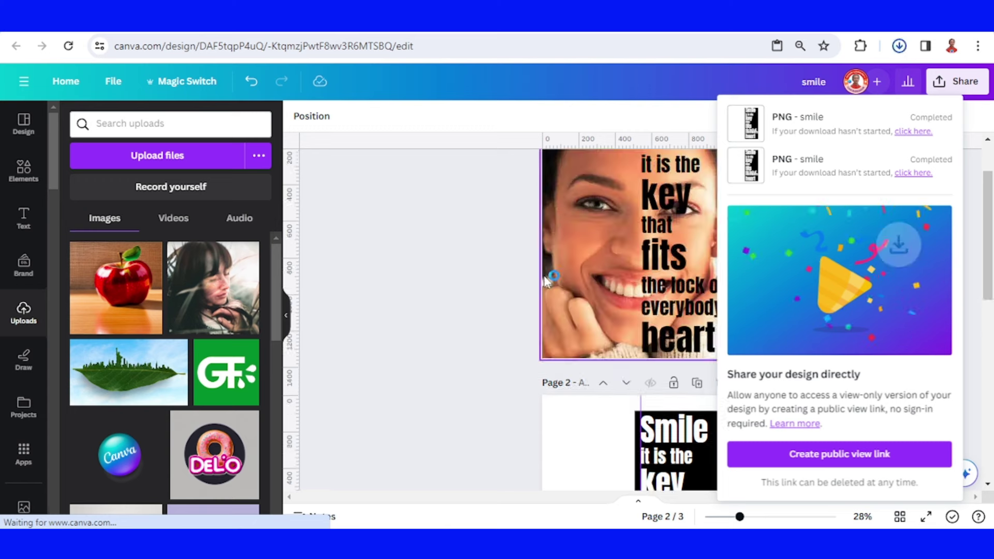
{"action": "scroll", "coordinate": [546, 281], "scroll_direction": "up", "scroll_amount": 2}
{"action": "left_click", "coordinate": [625, 276]}
{"action": "left_click", "coordinate": [663, 274]}
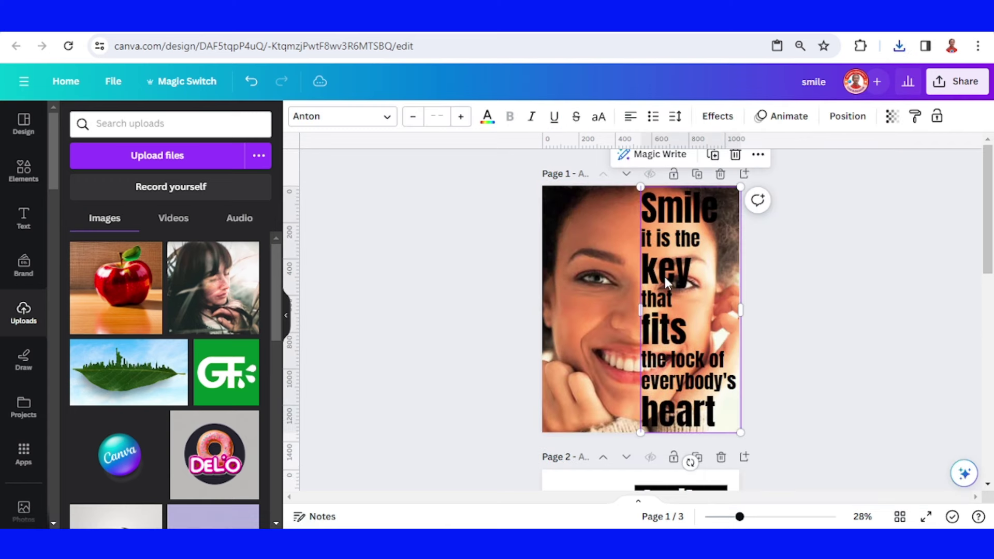
{"action": "key", "text": "Delete"}
- Place the downloaded quote PNG over the photo on page 1 as a separate image and remove its background with BG Remover
{"action": "left_click", "coordinate": [899, 45]}
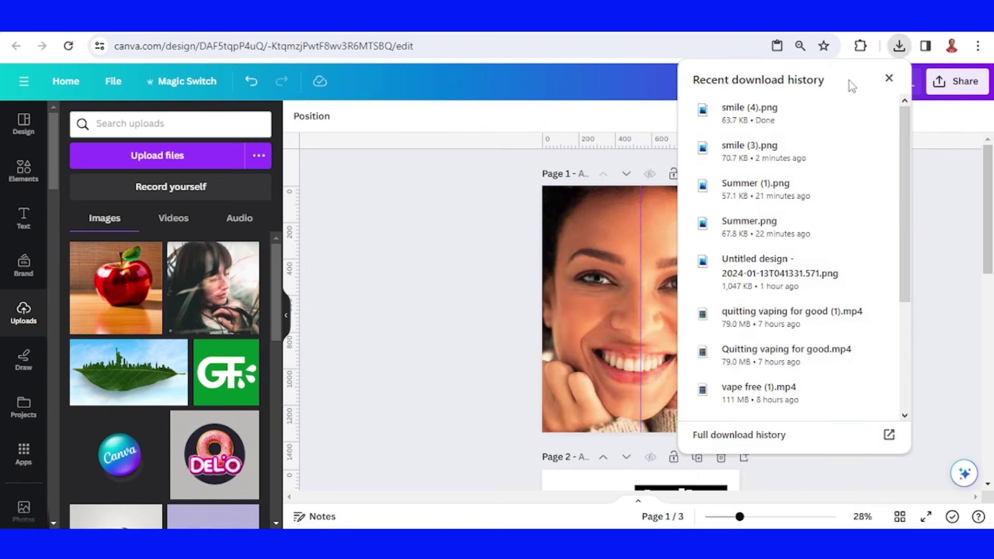
{"action": "left_click_drag", "start_coordinate": [750, 147], "coordinate": [630, 272]}
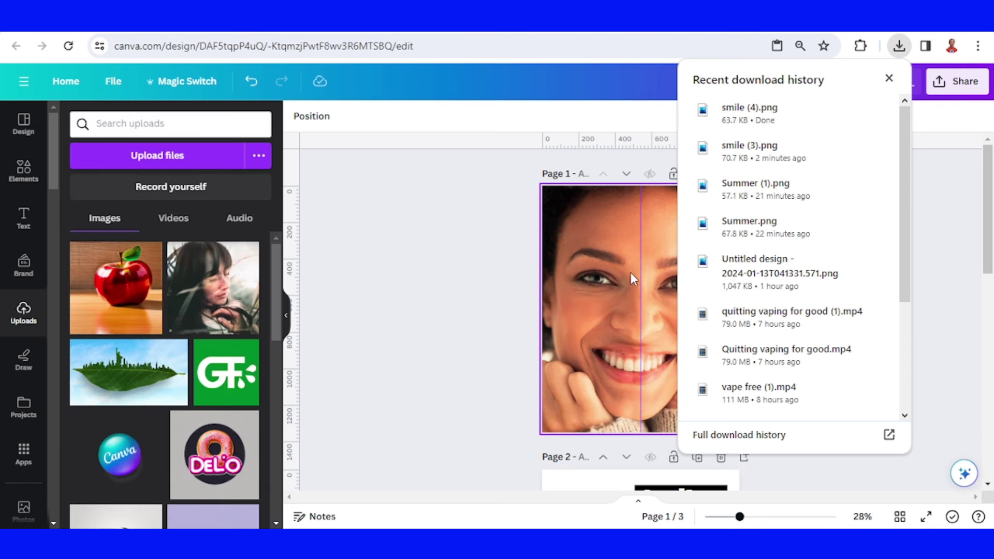
{"action": "left_click", "coordinate": [631, 279]}
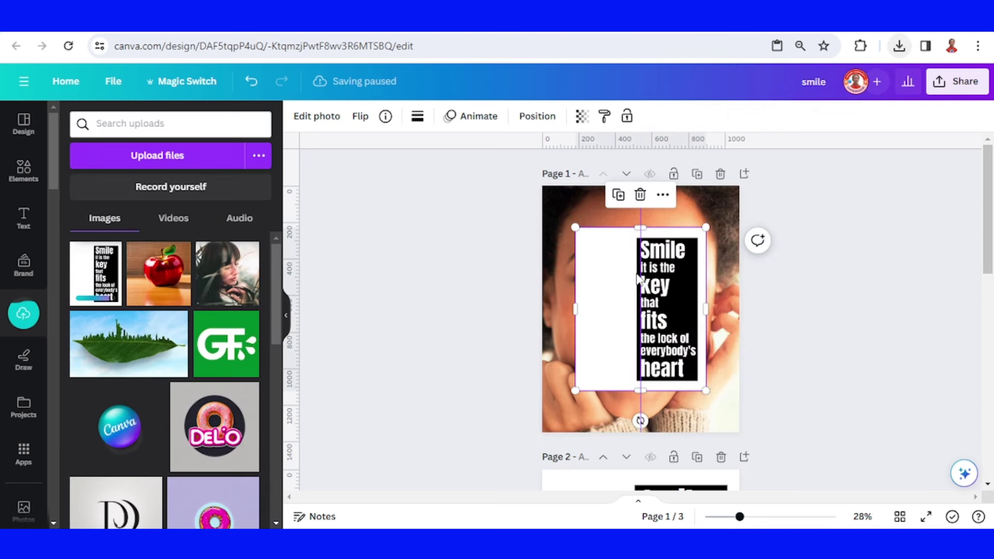
{"action": "left_click", "coordinate": [317, 119]}
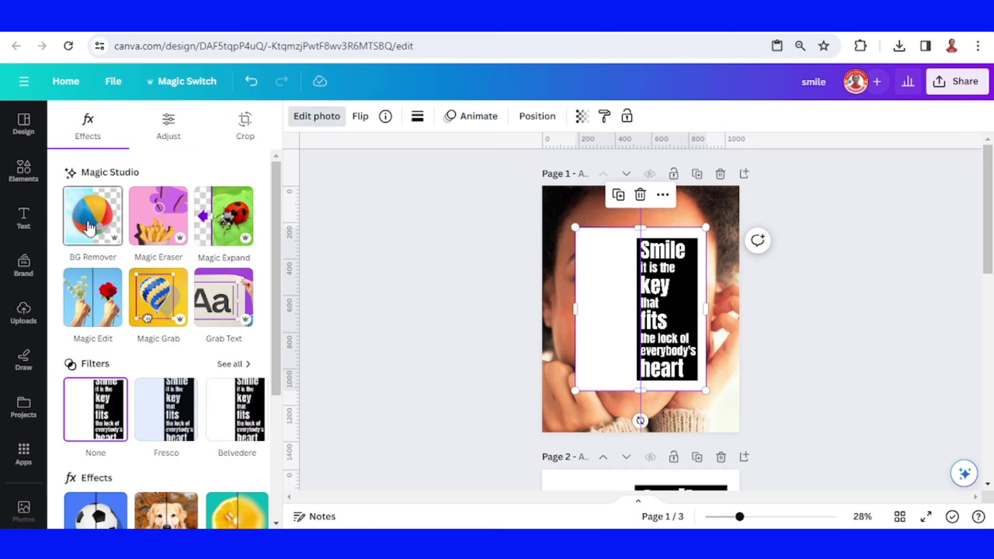
{"action": "left_click", "coordinate": [89, 228]}
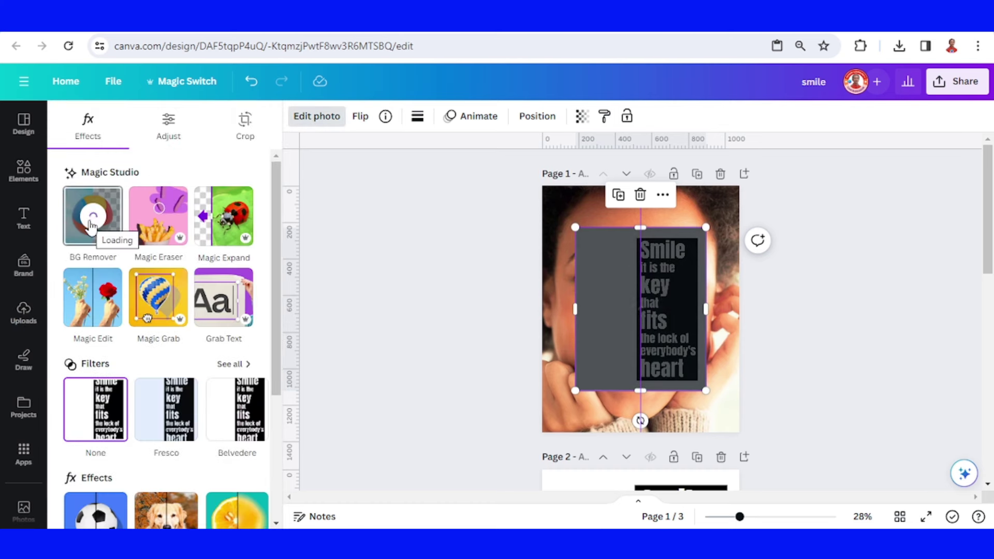
- Crop the empty margins off all four sides of the quote image, down to the edges of its black panel
{"action": "mouse_move", "coordinate": [678, 339]}
{"action": "left_mouse_down"}
{"action": "mouse_move", "coordinate": [678, 323]}
{"action": "mouse_move", "coordinate": [605, 308]}
{"action": "mouse_move", "coordinate": [620, 336]}
{"action": "mouse_move", "coordinate": [696, 321]}
{"action": "mouse_move", "coordinate": [683, 337]}
{"action": "left_mouse_up"}
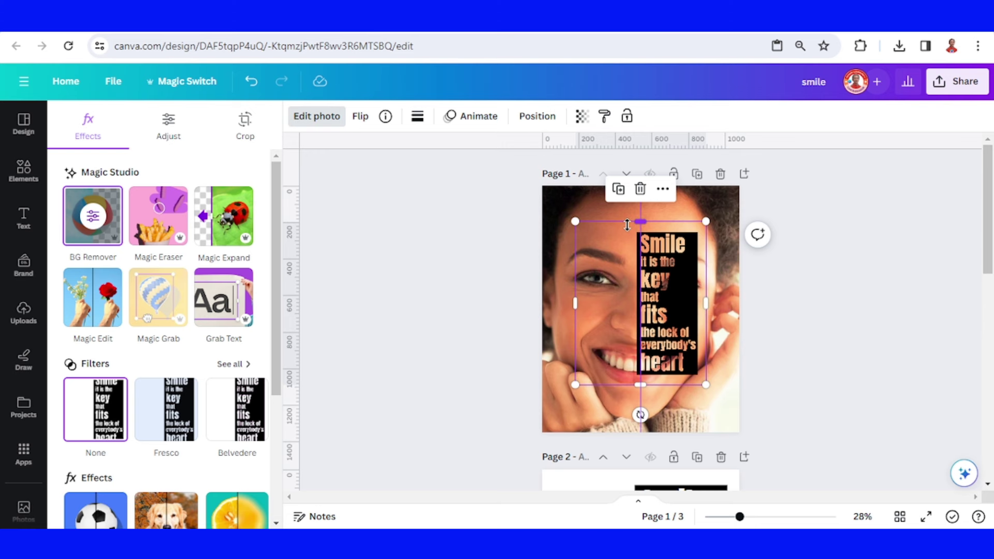
{"action": "left_click_drag", "start_coordinate": [627, 234], "coordinate": [628, 245]}
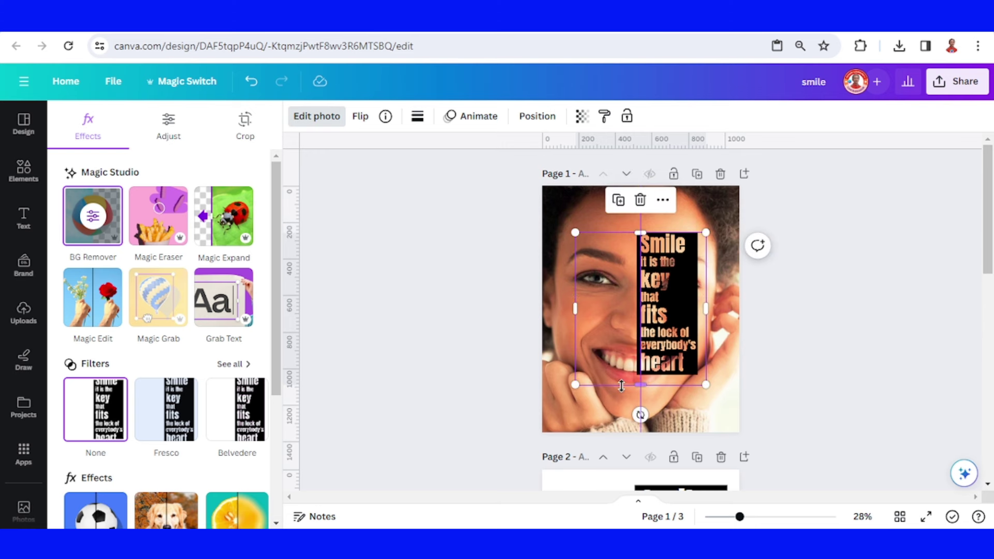
{"action": "left_click_drag", "start_coordinate": [616, 375], "coordinate": [615, 364]}
{"action": "left_click_drag", "start_coordinate": [703, 303], "coordinate": [694, 303]}
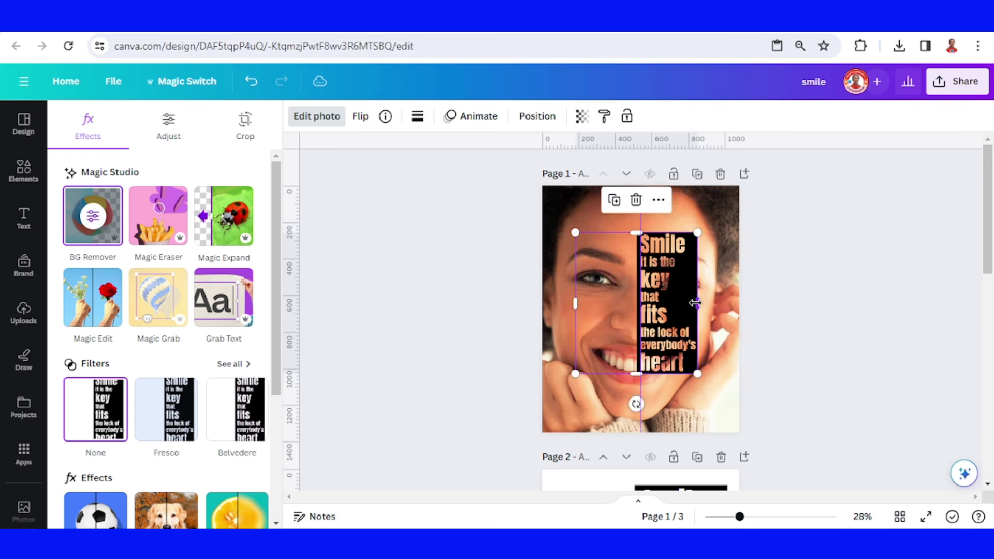
{"action": "left_click_drag", "start_coordinate": [578, 307], "coordinate": [636, 311]}
- Enlarge the quote panel to full page height along the page's right edge and crop its left edge near the vertical centre guide
{"action": "left_click_drag", "start_coordinate": [635, 373], "coordinate": [610, 432]}
{"action": "left_click_drag", "start_coordinate": [698, 233], "coordinate": [744, 189]}
{"action": "mouse_move", "coordinate": [700, 257]}
{"action": "left_mouse_down"}
{"action": "mouse_move", "coordinate": [714, 263]}
{"action": "mouse_move", "coordinate": [717, 255]}
{"action": "left_mouse_up"}
{"action": "left_click_drag", "start_coordinate": [738, 436], "coordinate": [736, 432]}
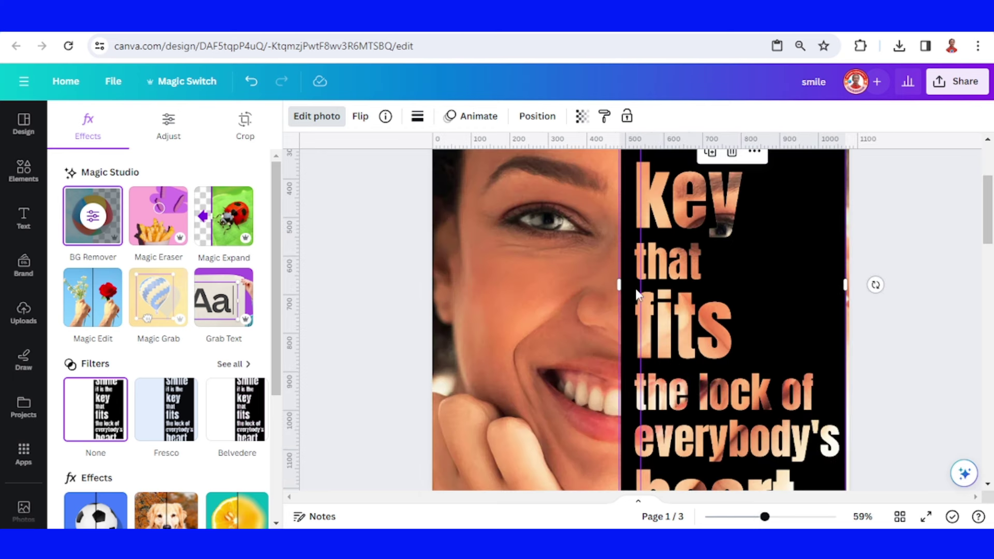
{"action": "left_click_drag", "start_coordinate": [621, 285], "coordinate": [637, 282]}
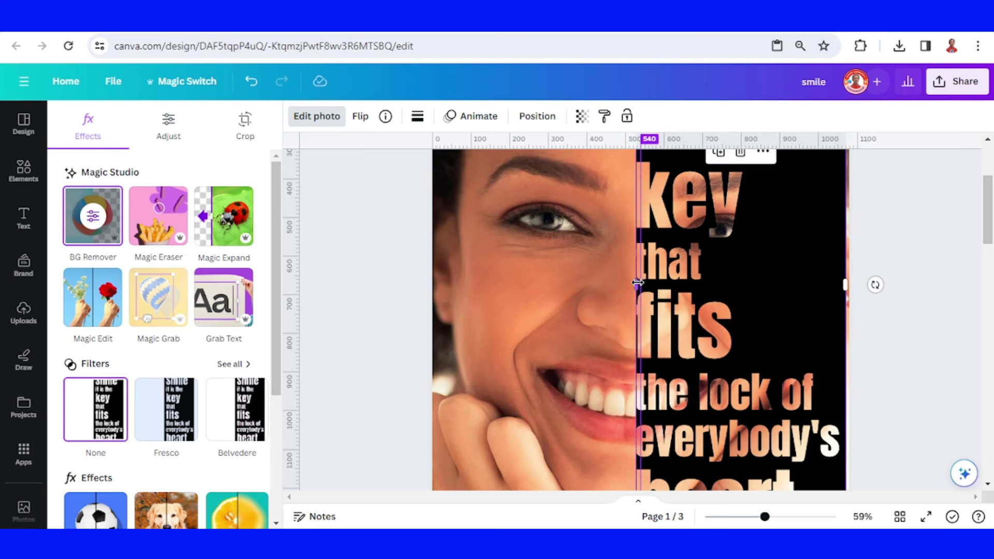
{"action": "left_click", "coordinate": [746, 517]}
{"action": "left_click_drag", "start_coordinate": [759, 459], "coordinate": [760, 458]}
{"action": "left_click", "coordinate": [838, 392]}
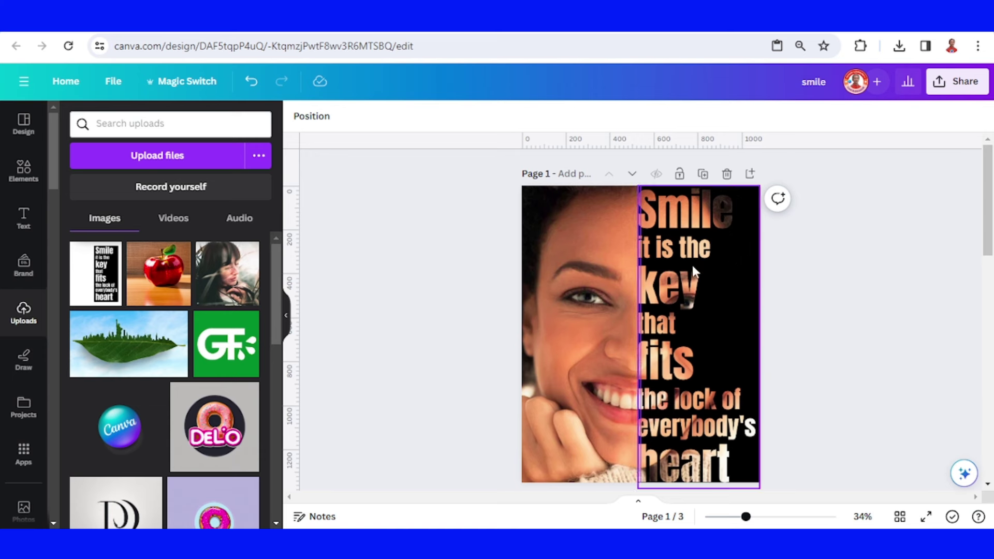
- Duplicate page 1, delete the copy's background photo, and set the recently used 16.0s video of a woman in dark green as its background
{"action": "left_click", "coordinate": [703, 175]}
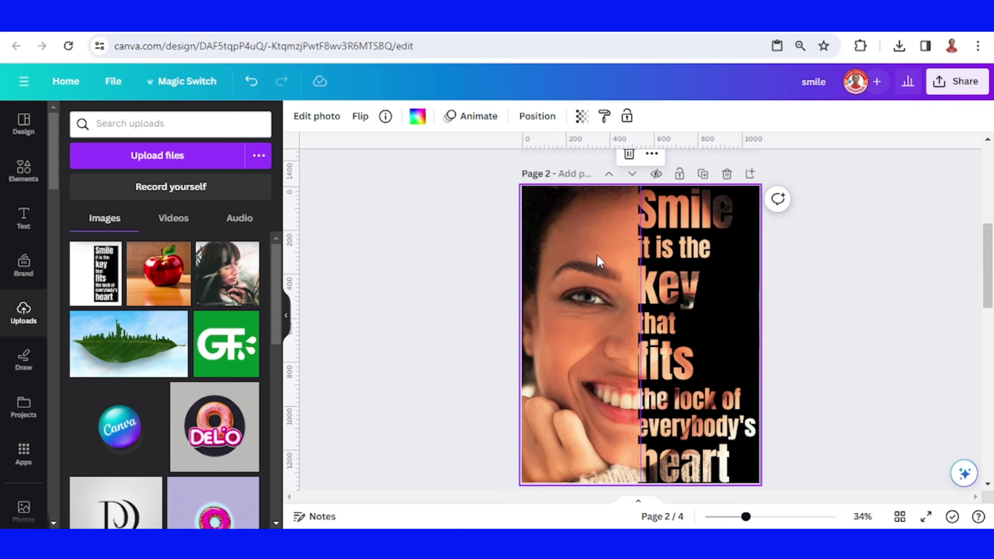
{"action": "key", "text": "Delete"}
{"action": "left_click", "coordinate": [24, 177]}
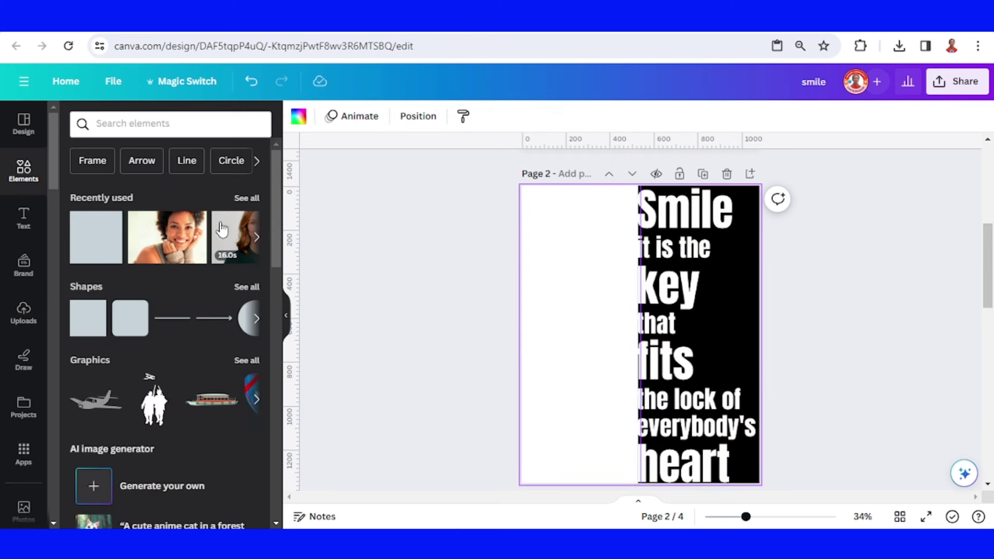
{"action": "left_click", "coordinate": [242, 202]}
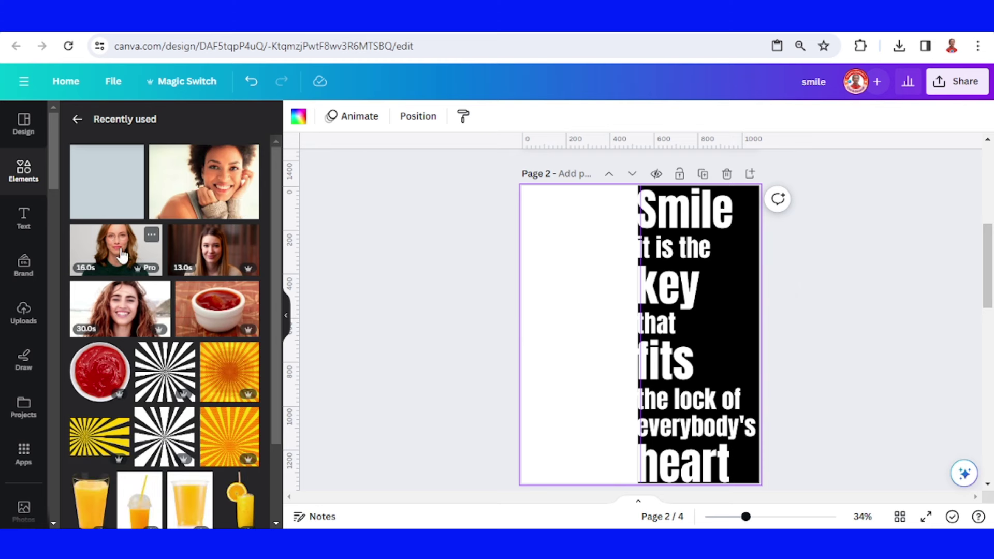
{"action": "left_click", "coordinate": [115, 254]}
{"action": "right_click", "coordinate": [583, 328]}
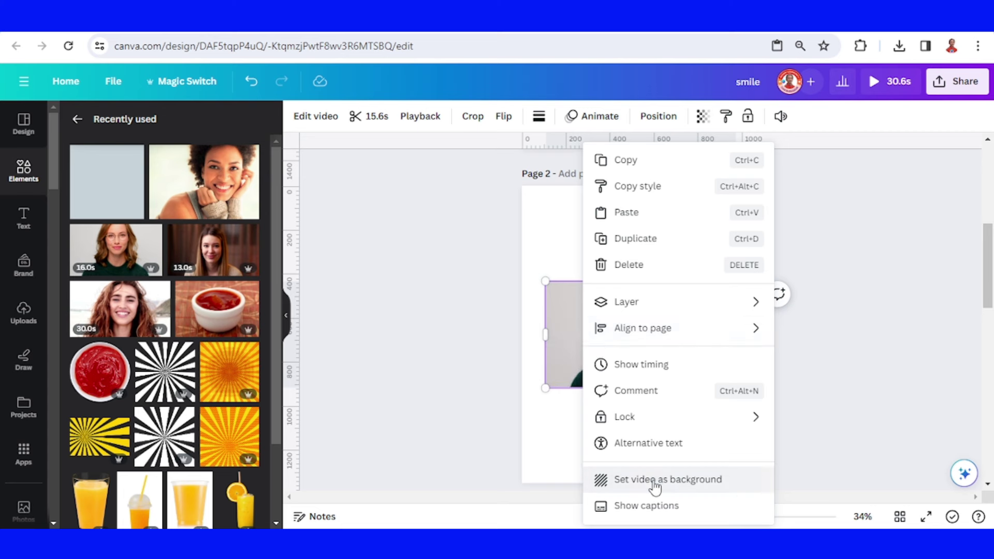
{"action": "left_click", "coordinate": [655, 481]}
- Enlarge page 2's background video within its crop so the woman's face fills more of the page, and apply the crop
{"action": "double_click", "coordinate": [625, 330]}
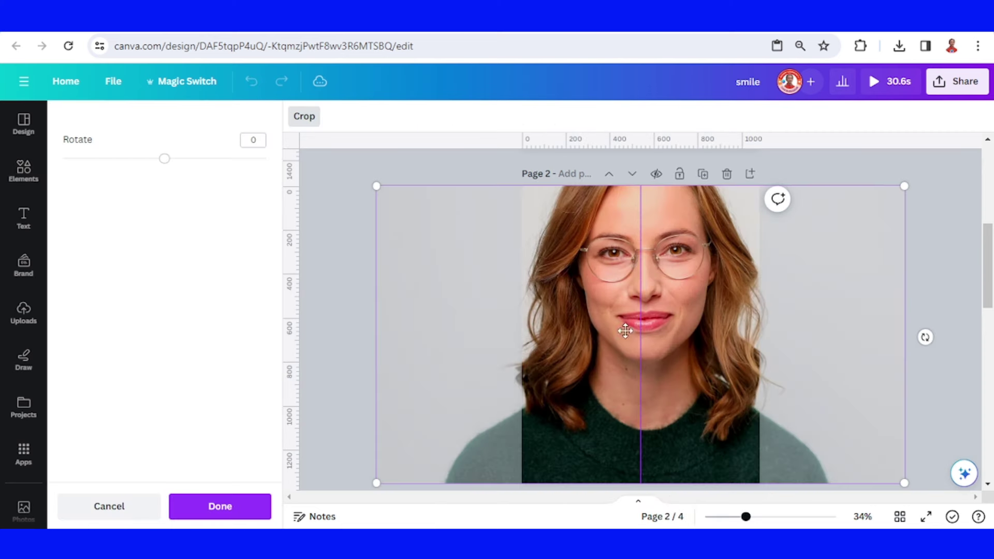
{"action": "scroll", "coordinate": [921, 342], "scroll_direction": "down", "scroll_amount": 3}
{"action": "left_click_drag", "start_coordinate": [904, 338], "coordinate": [778, 400]}
{"action": "left_click_drag", "start_coordinate": [788, 324], "coordinate": [764, 343]}
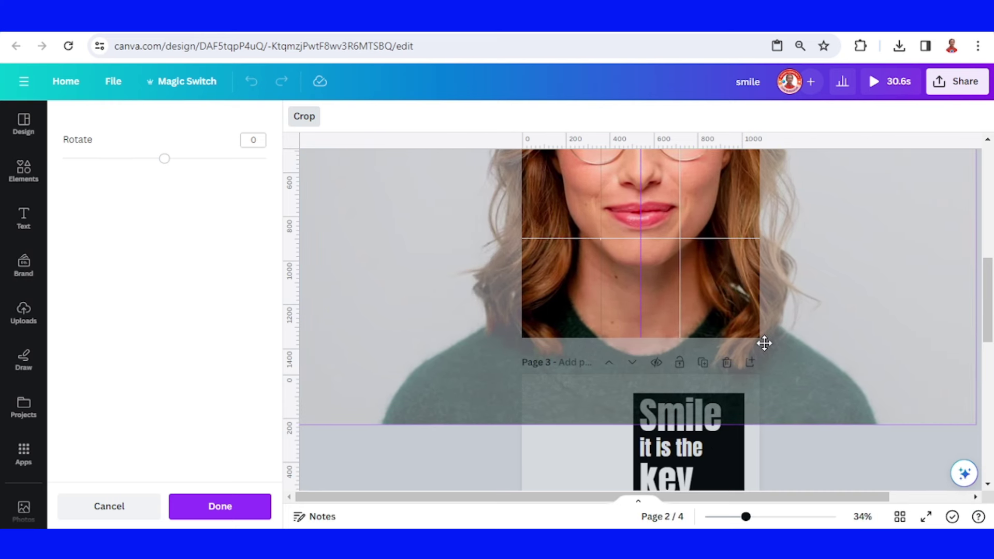
{"action": "scroll", "coordinate": [767, 343], "scroll_direction": "up", "scroll_amount": 3}
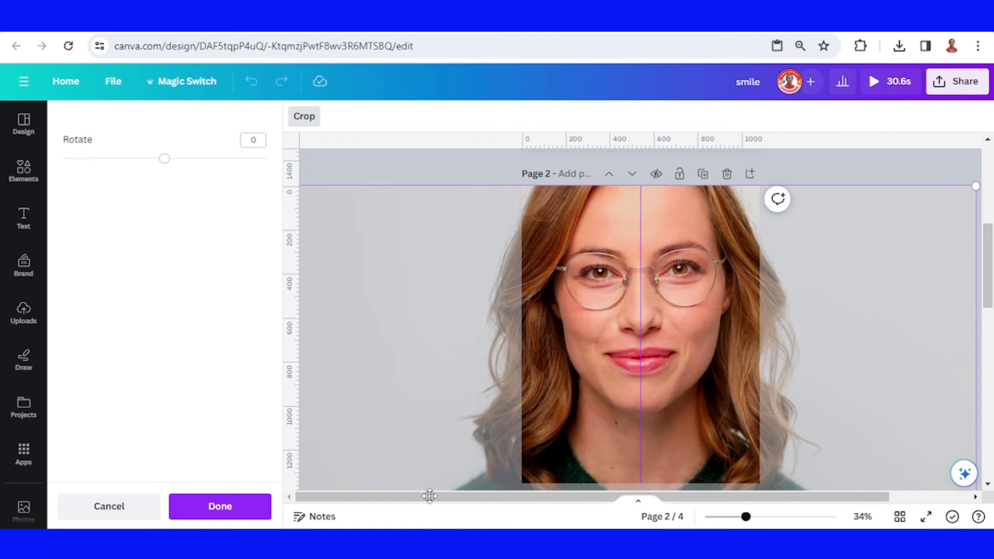
{"action": "left_click", "coordinate": [220, 508]}
{"action": "left_click", "coordinate": [635, 346]}
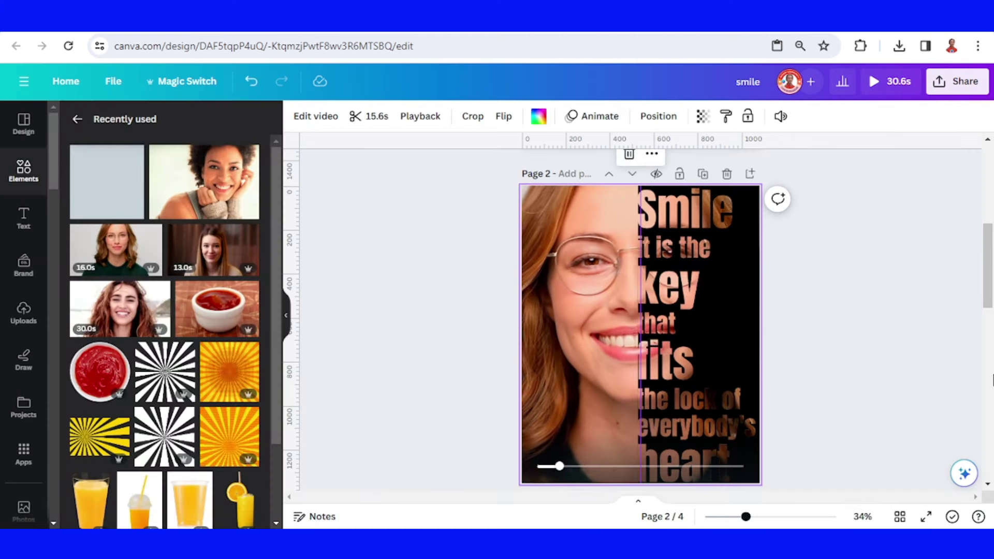